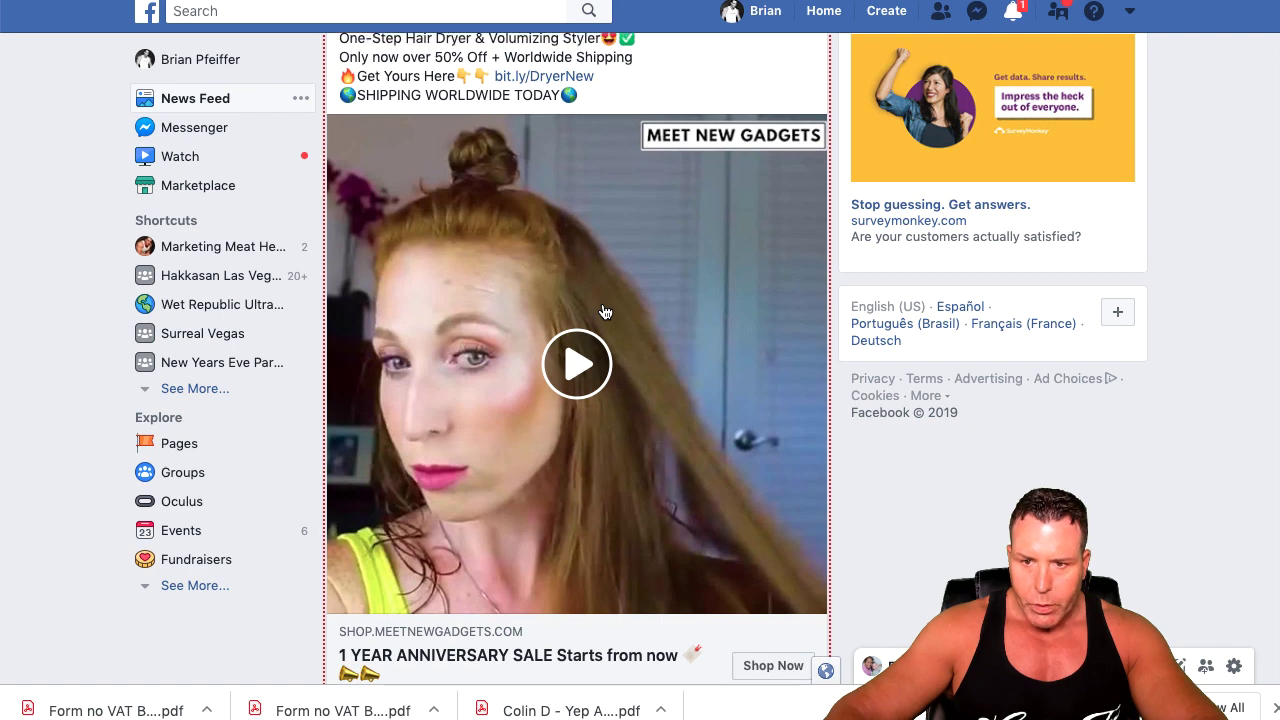
Find the Meet New Gadgets hair dryer ad in the news feed and preview its video
{"action": "scroll", "coordinate": [603, 311], "scroll_direction": "up", "scroll_amount": 8}
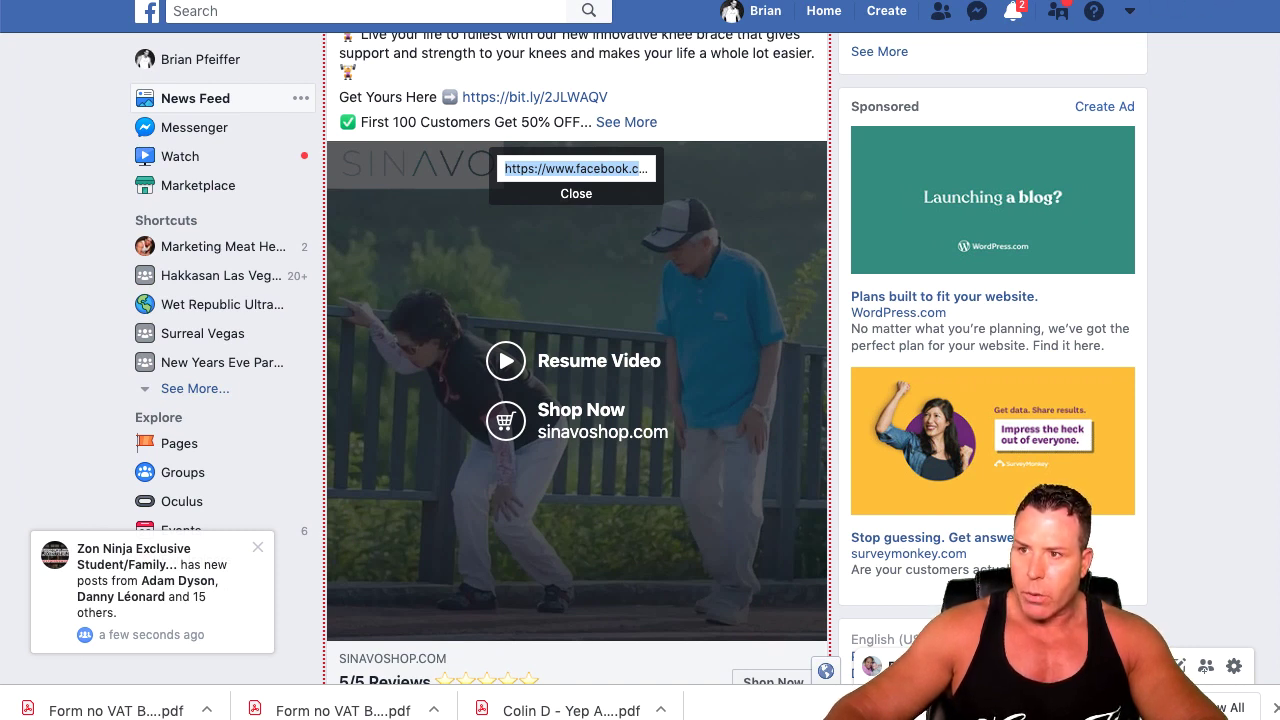
{"action": "left_click", "coordinate": [1208, 295]}
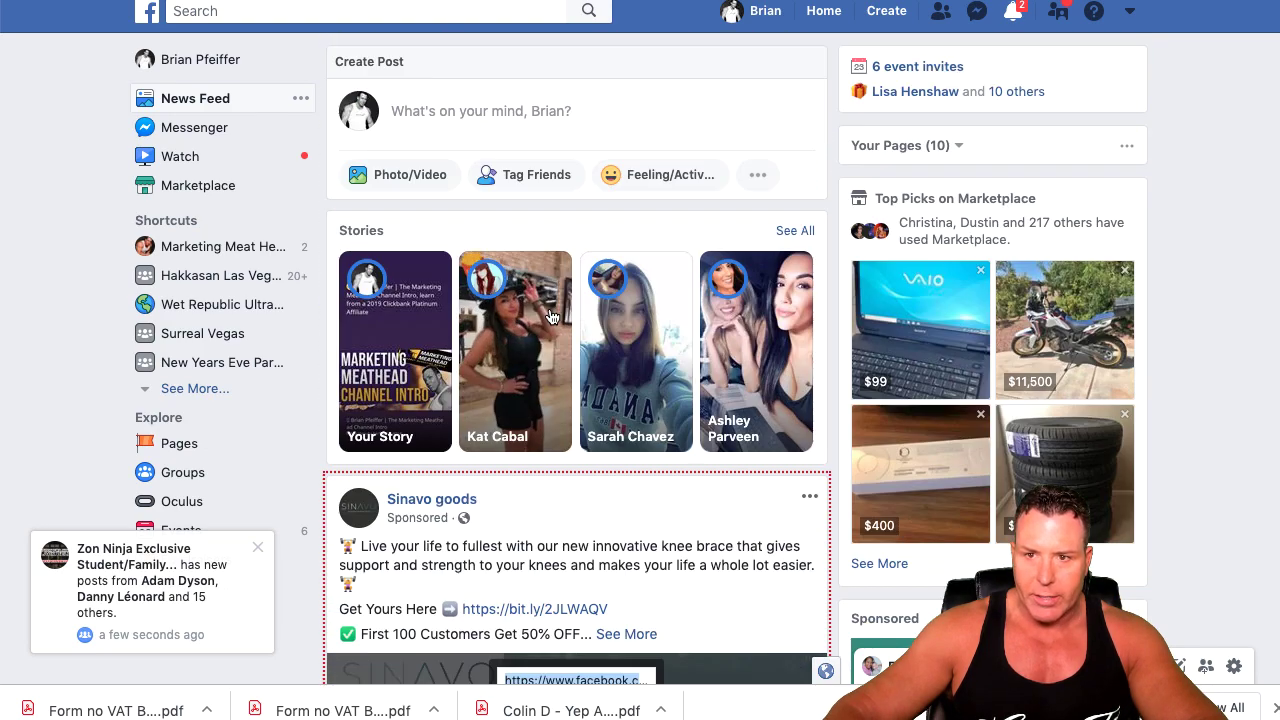
{"action": "scroll", "coordinate": [550, 316], "scroll_direction": "down", "scroll_amount": 15}
{"action": "scroll", "coordinate": [543, 316], "scroll_direction": "down", "scroll_amount": 7}
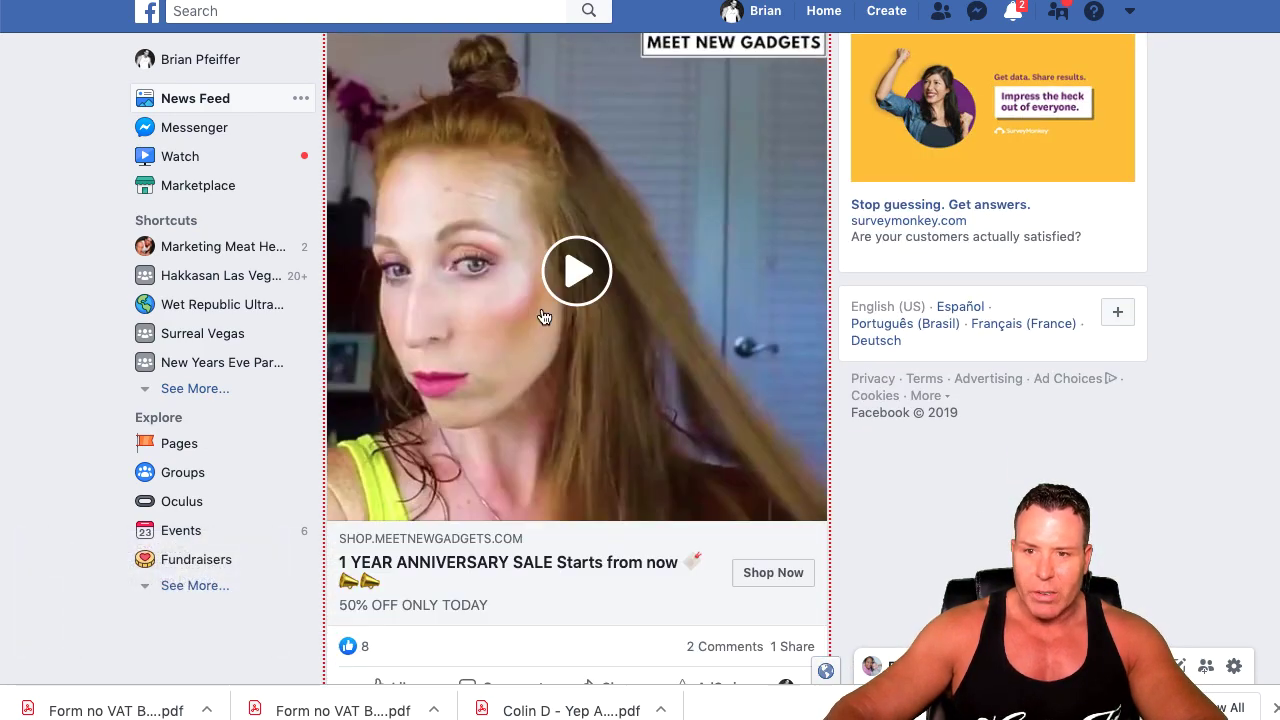
{"action": "left_click", "coordinate": [572, 284]}
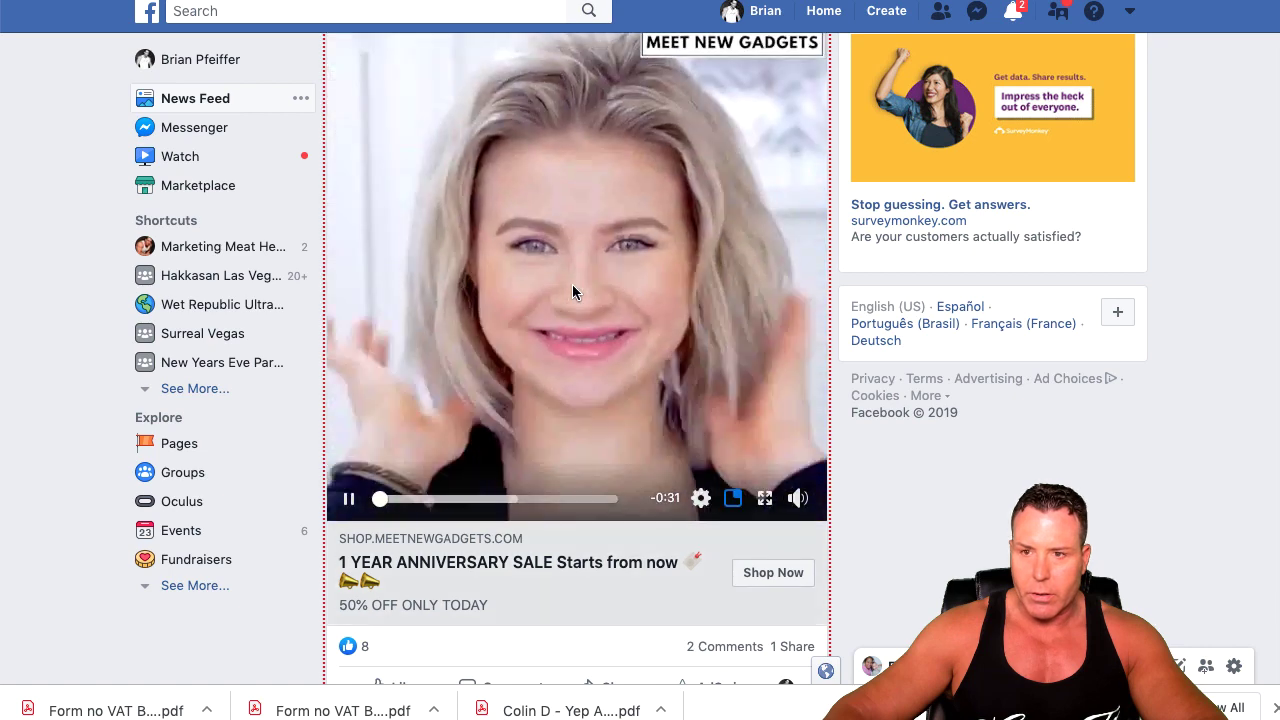
{"action": "left_click", "coordinate": [572, 284]}
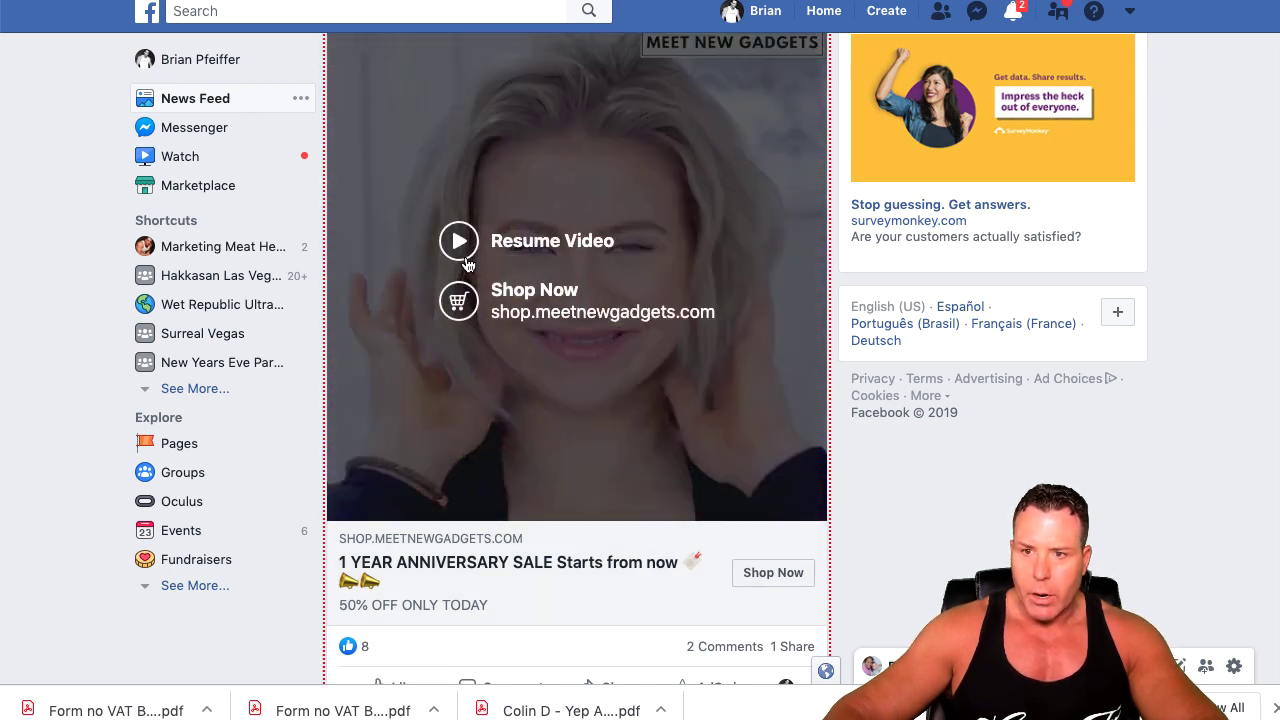
{"action": "left_click", "coordinate": [457, 246]}
{"action": "left_click", "coordinate": [456, 246]}
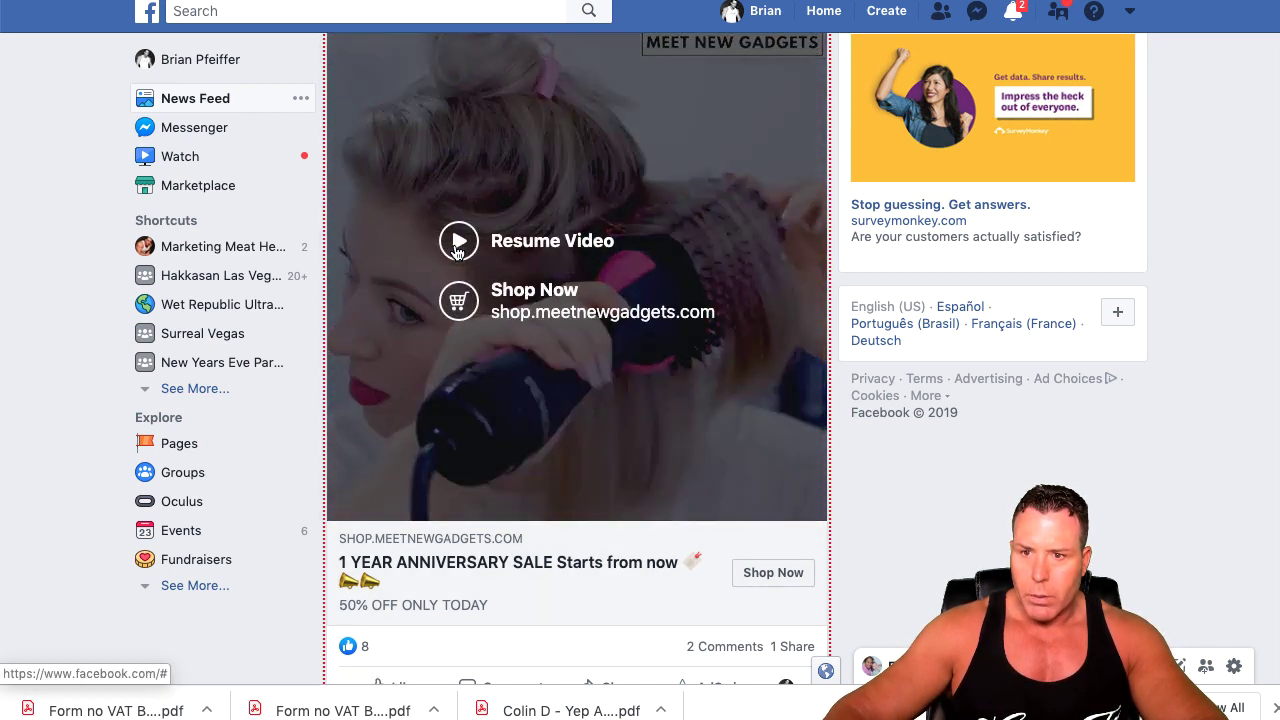
{"action": "left_click", "coordinate": [457, 246]}
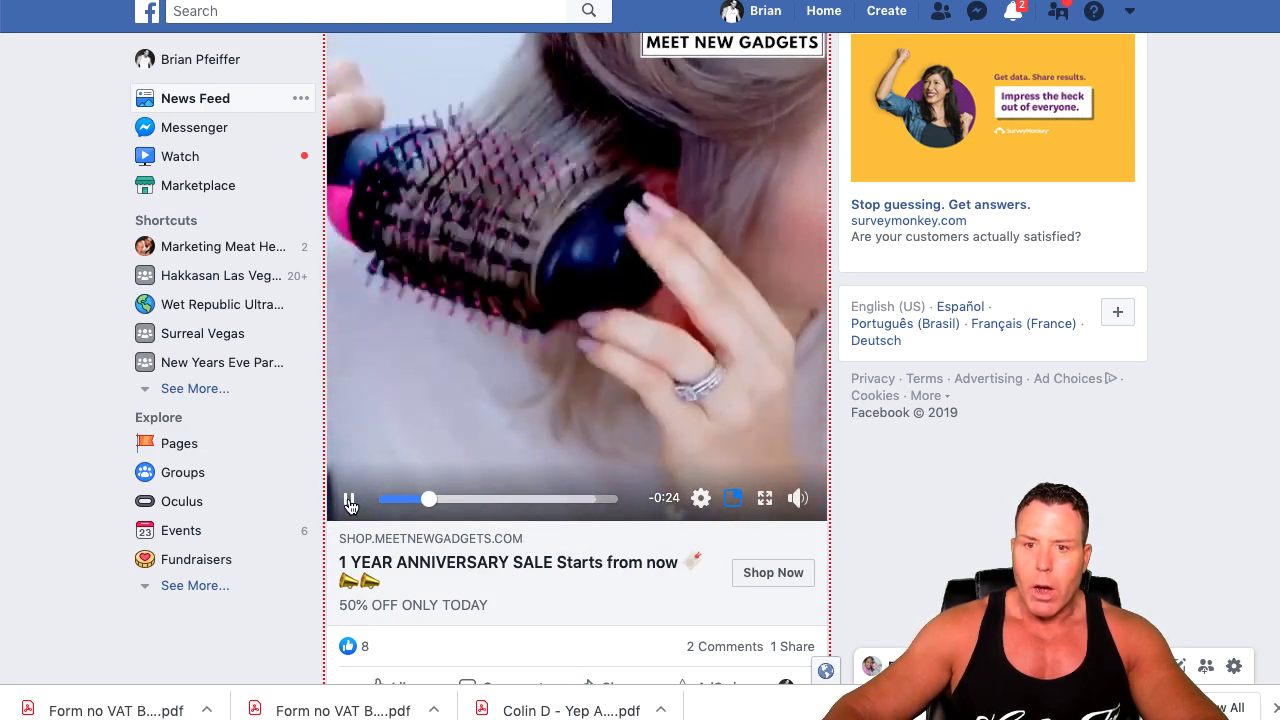
Pause the Meet New Gadgets ad video, show its video URL and copy that link
{"action": "left_click", "coordinate": [349, 500]}
{"action": "right_click", "coordinate": [560, 360]}
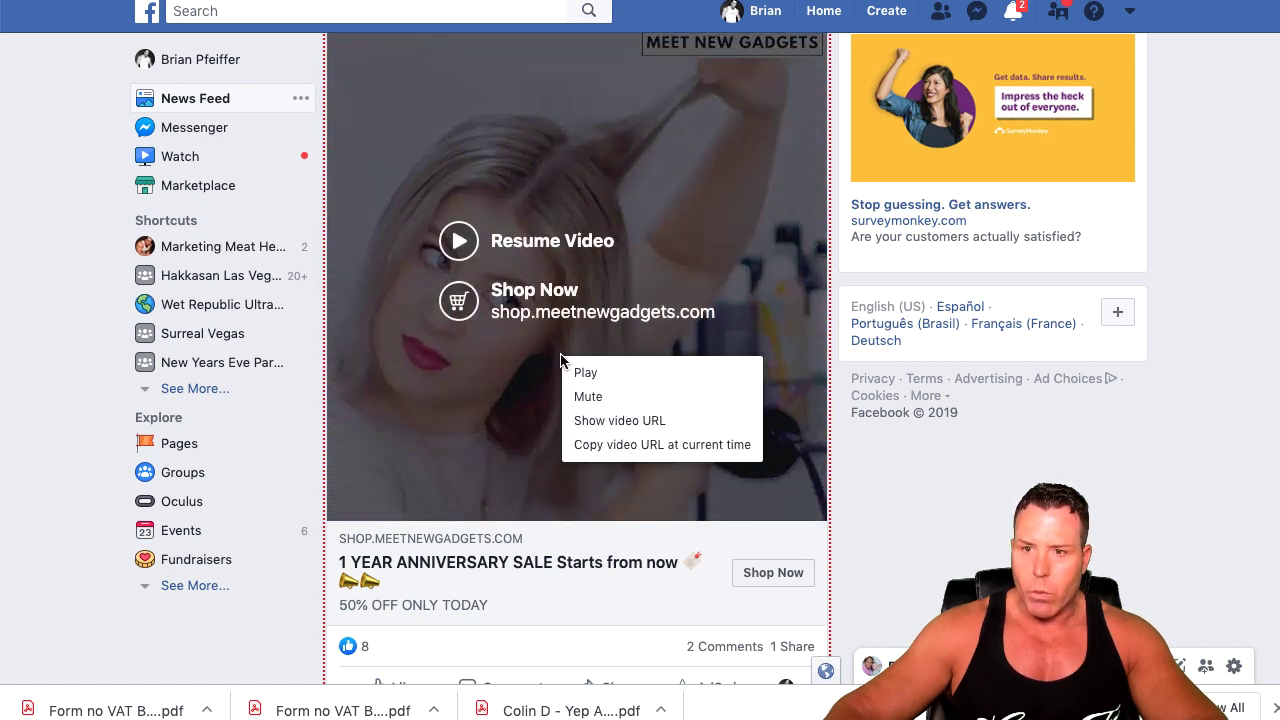
{"action": "left_click", "coordinate": [630, 424]}
{"action": "left_click_drag", "start_coordinate": [507, 52], "coordinate": [479, 53]}
{"action": "right_click", "coordinate": [548, 48]}
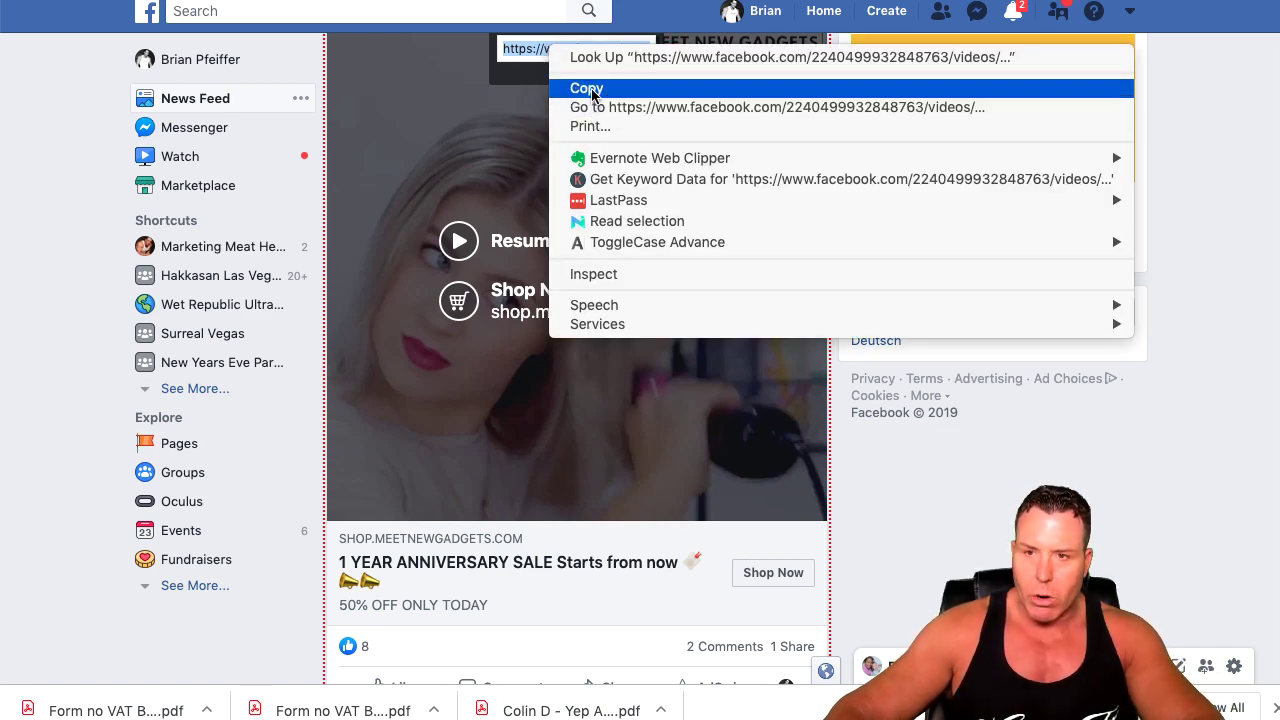
{"action": "left_click", "coordinate": [587, 89]}
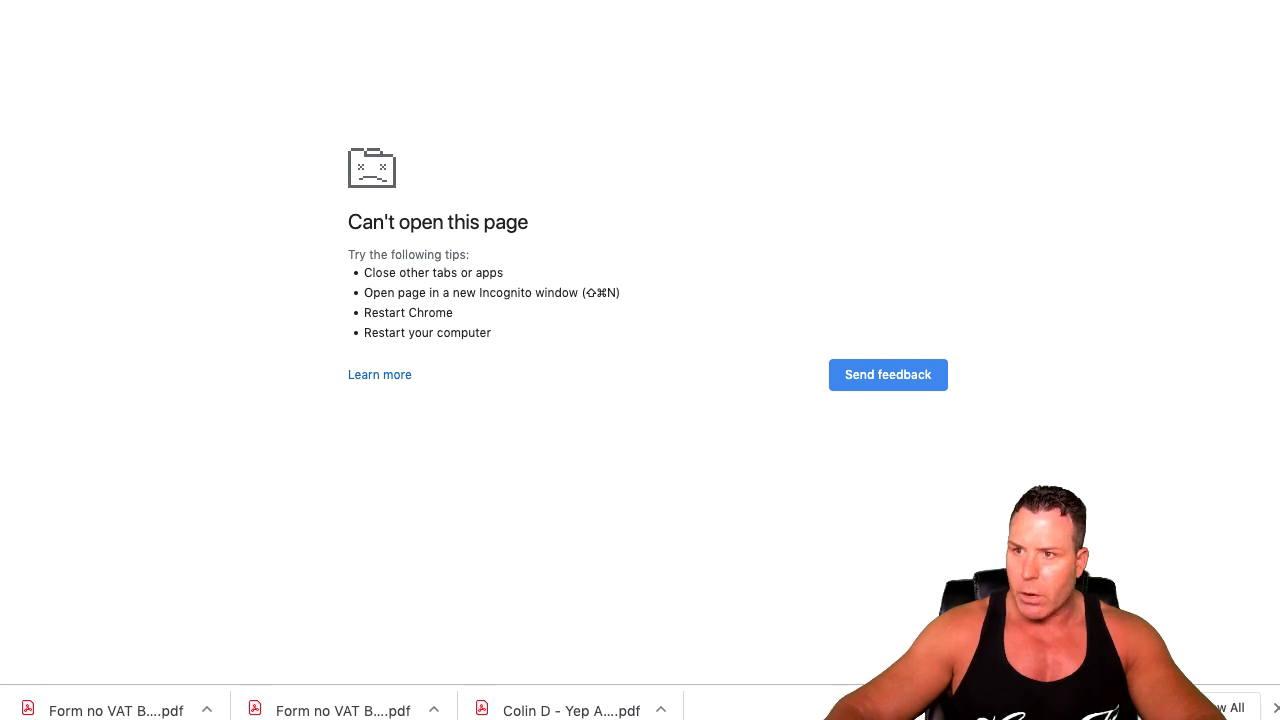
Open ezgif.com in a new browser tab and go to its GIF Maker page
{"action": "key", "text": "super+t"}
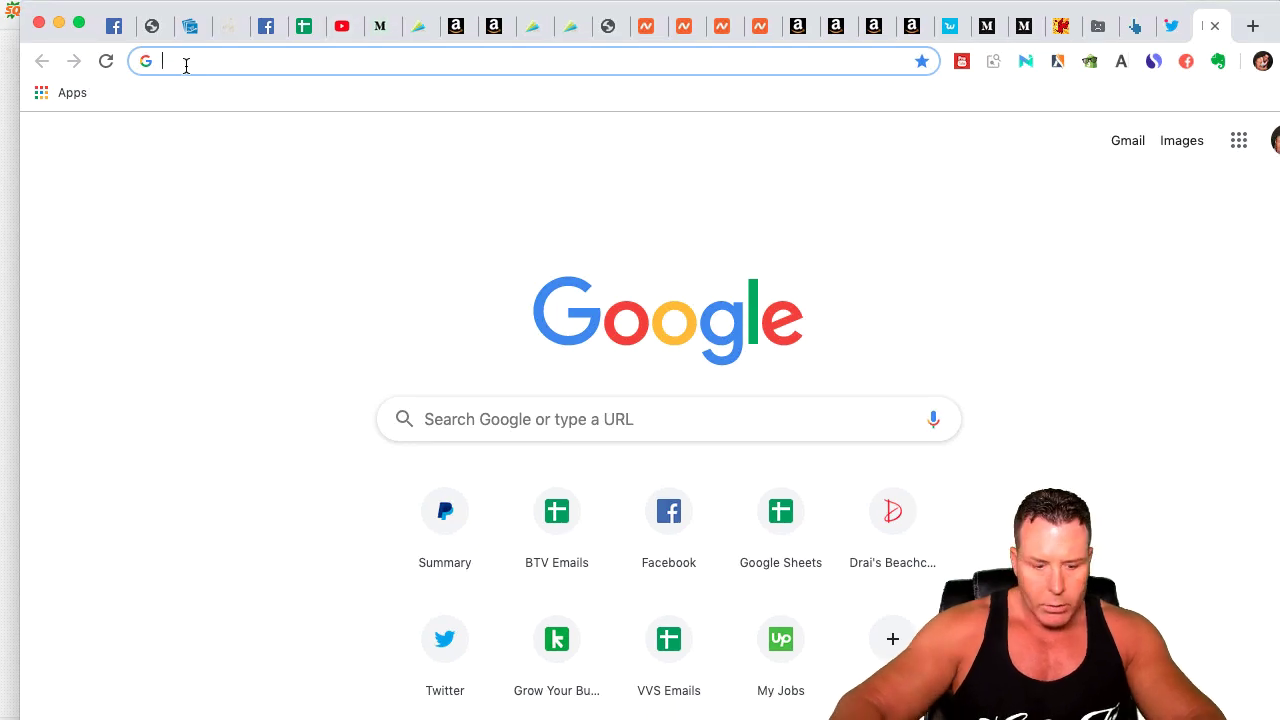
{"action": "type", "text": "Ezgif.co"}
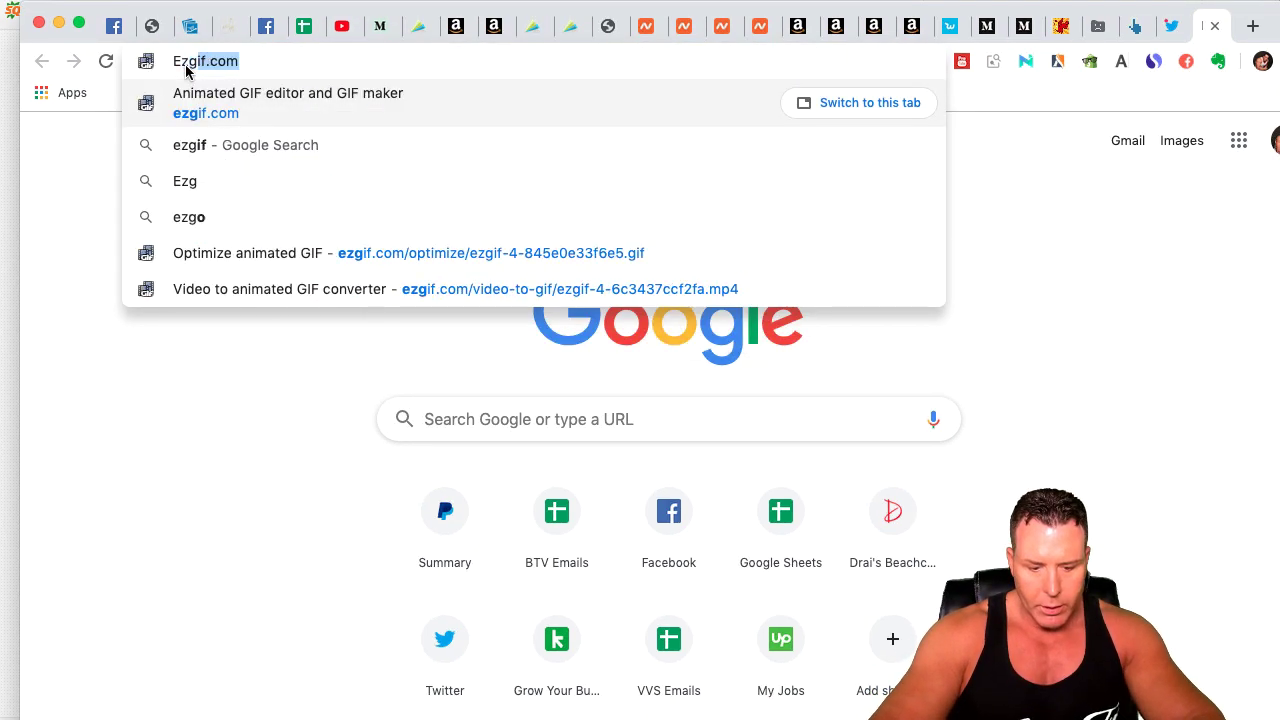
{"action": "key", "text": "BackSpace"}
{"action": "type", "text": "f.com"}
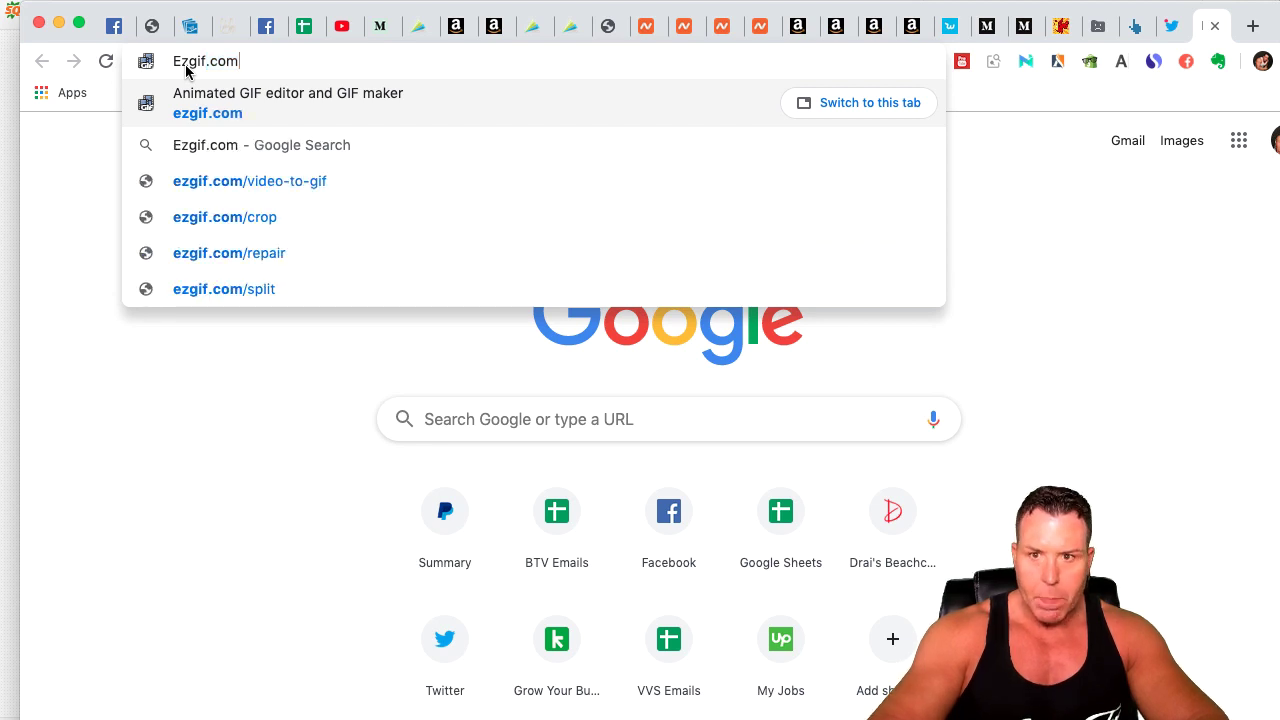
{"action": "key", "text": "Return"}
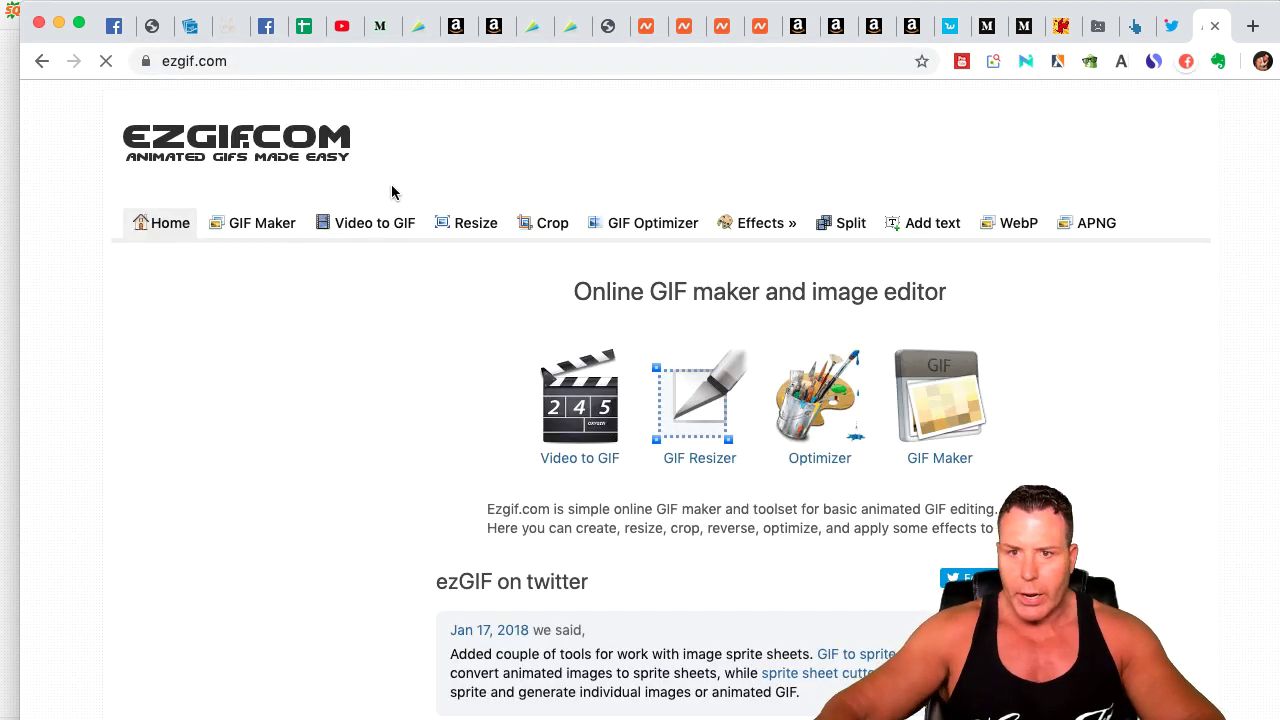
{"action": "key", "text": "ctrl+super+f"}
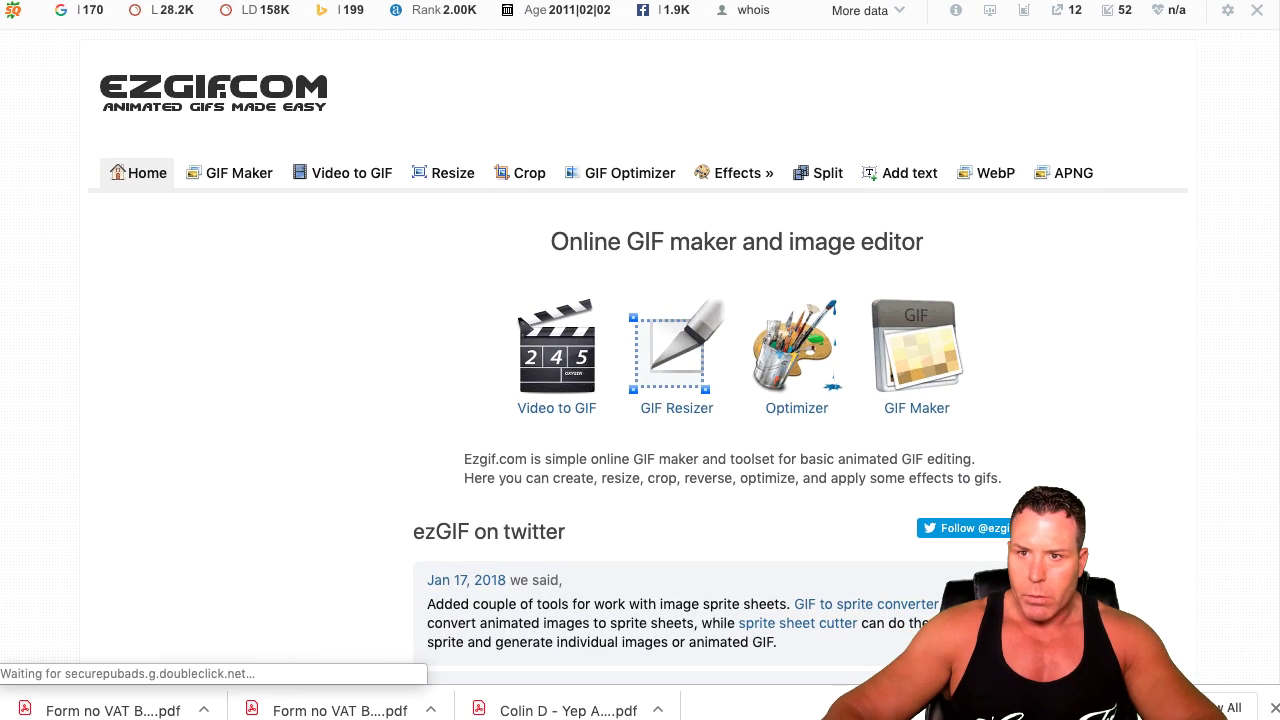
{"action": "left_click", "coordinate": [248, 174]}
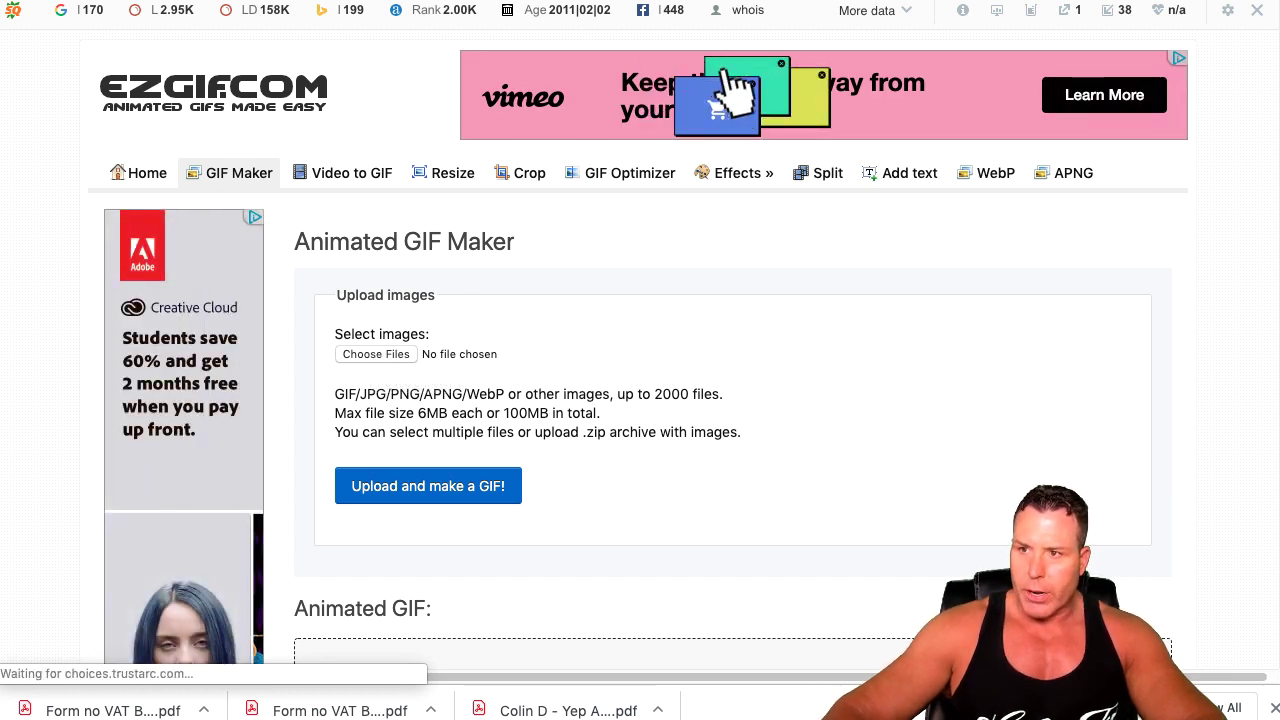
Search Google for "facebook video downloader" in another new browser tab
{"action": "left_click", "coordinate": [948, 0]}
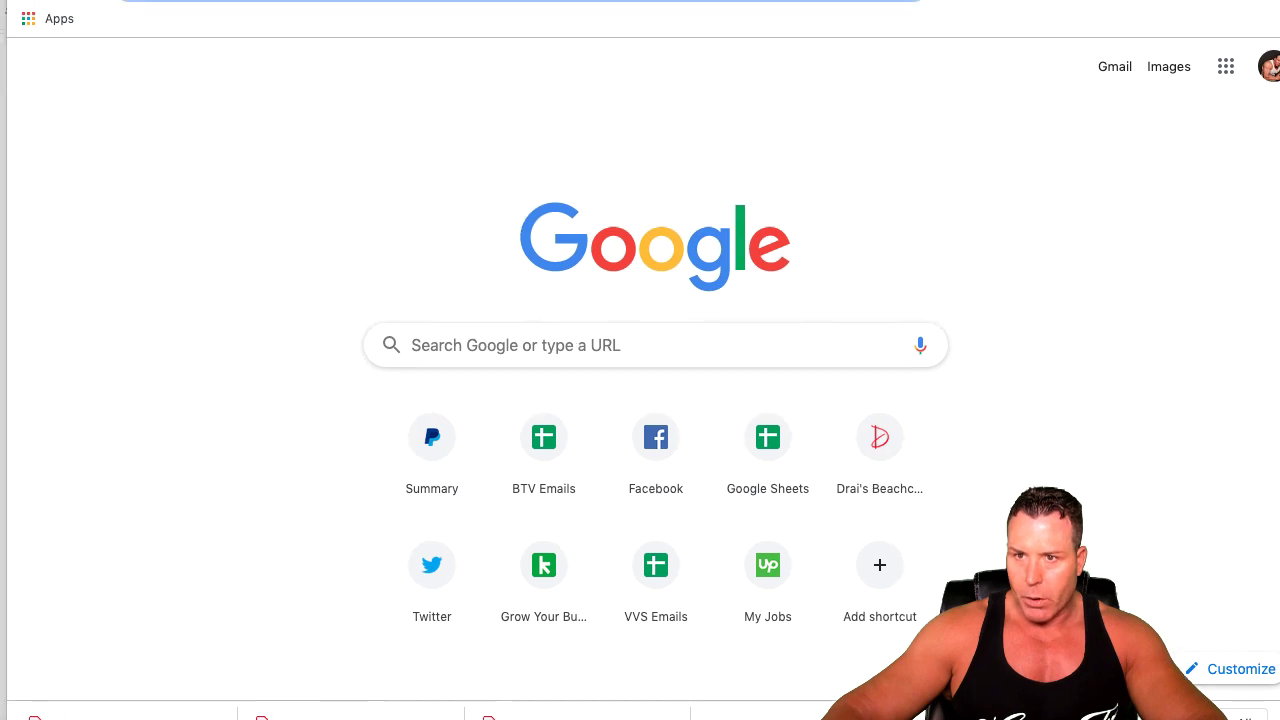
{"action": "type", "text": "Faceb"}
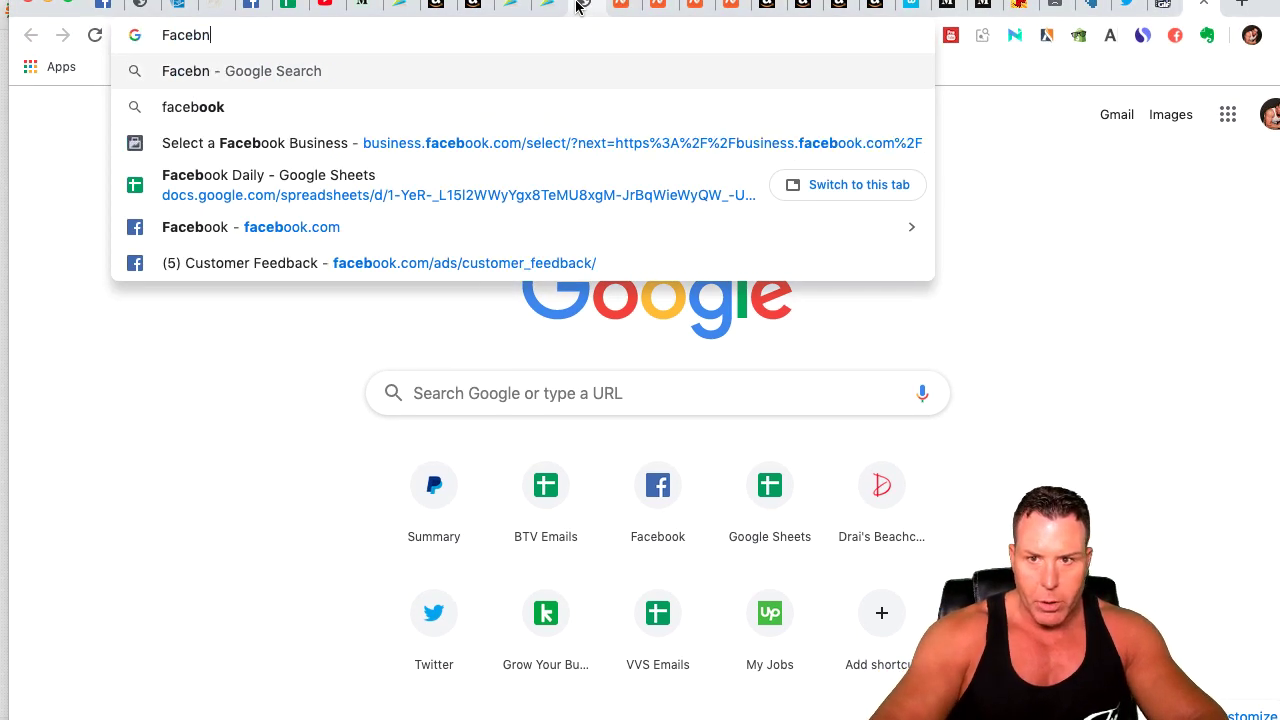
{"action": "key", "text": "BackSpace"}
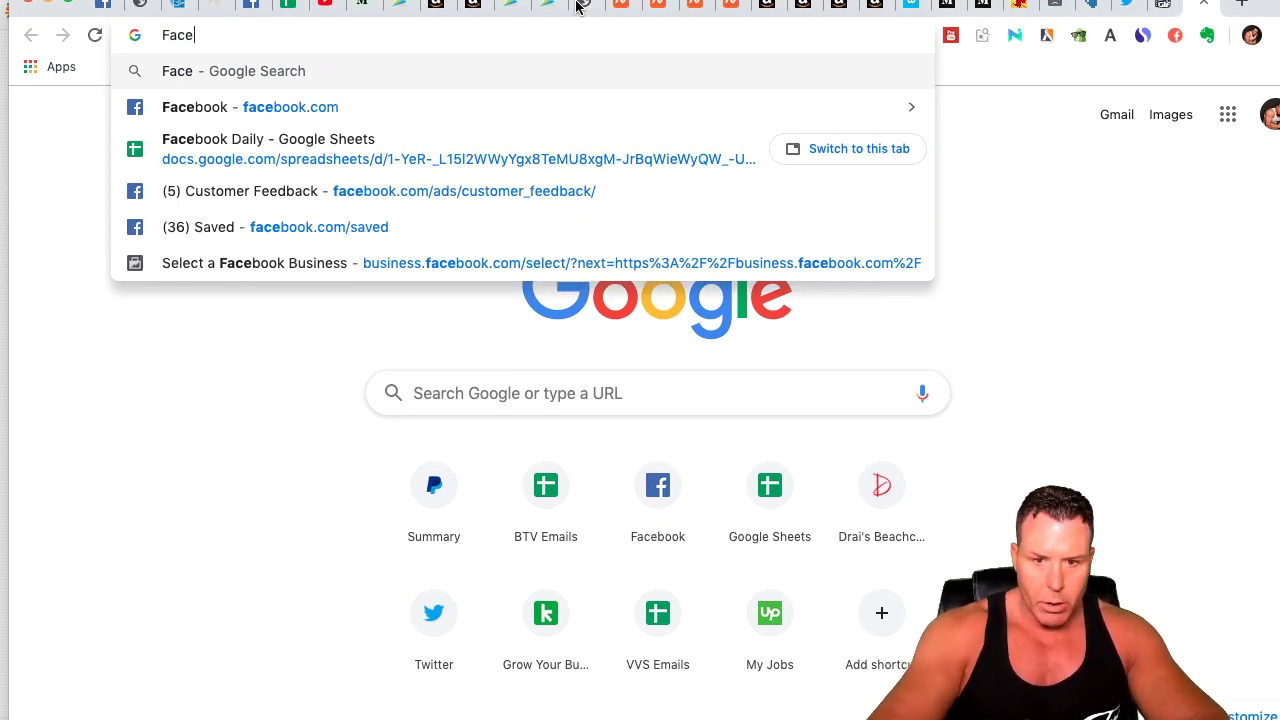
{"action": "type", "text": "boa"}
{"action": "key", "text": "BackSpace"}
{"action": "key", "text": "BackSpace"}
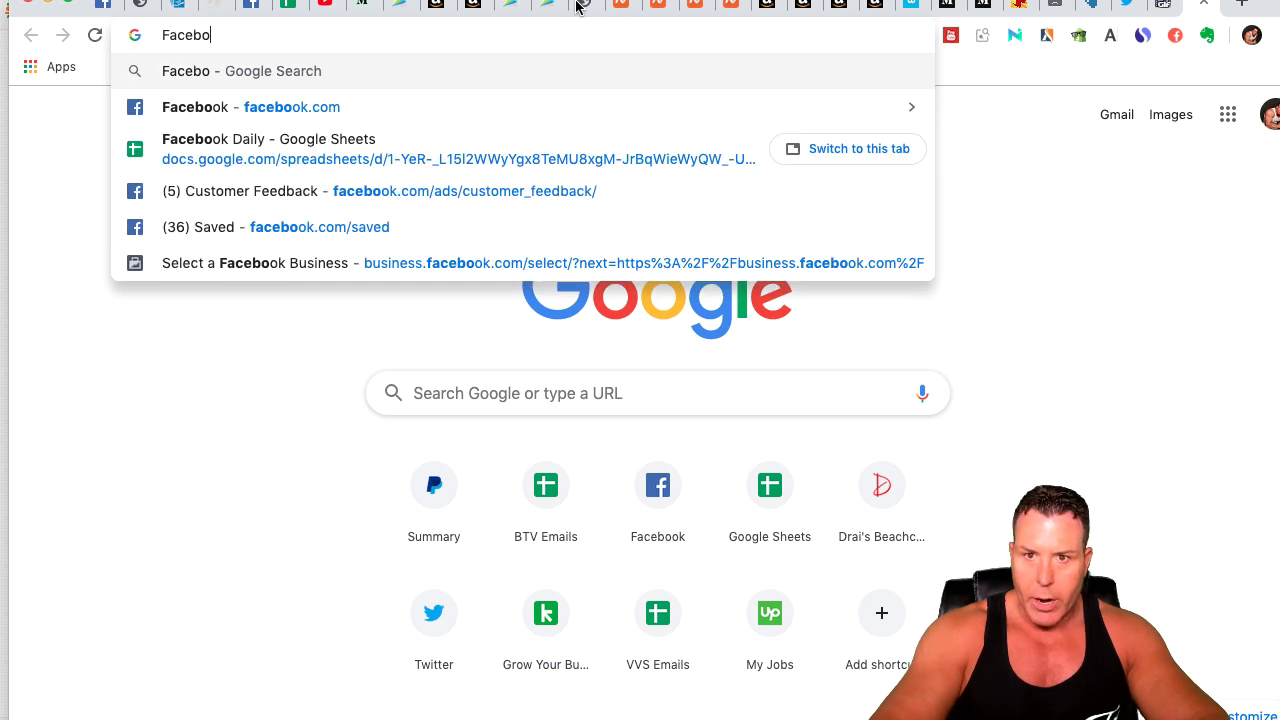
{"action": "type", "text": "ook"}
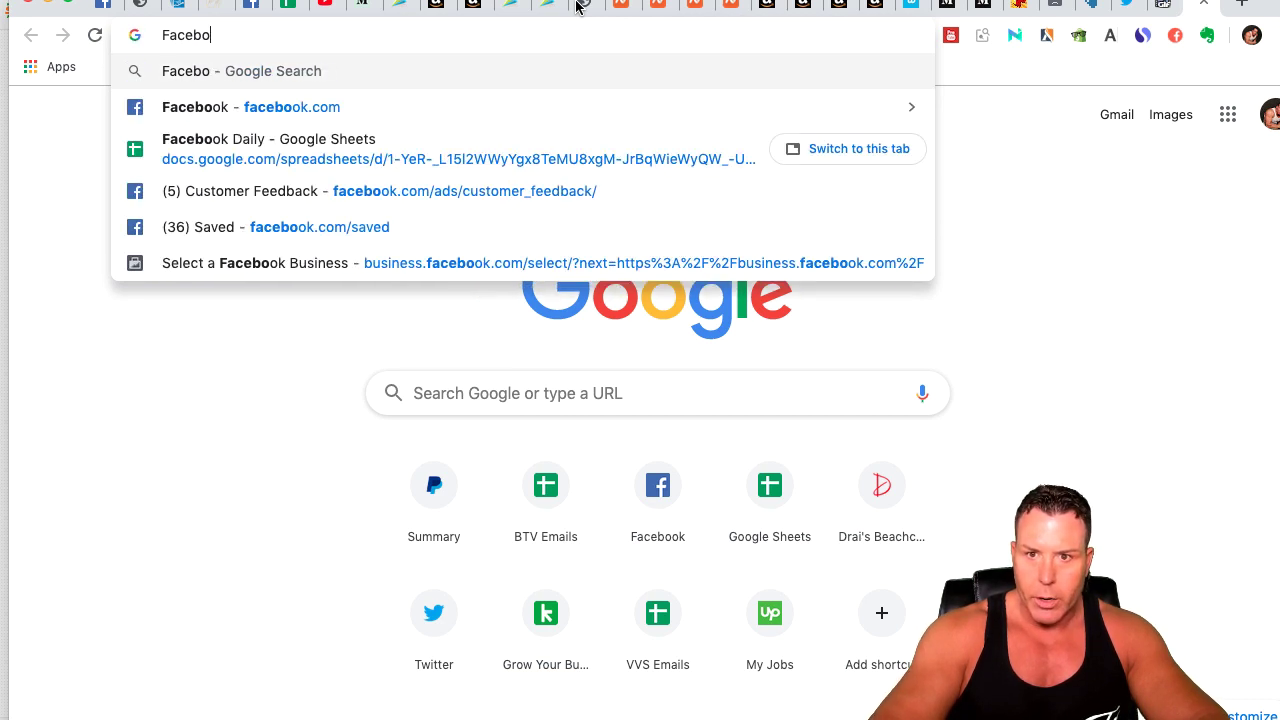
{"action": "type", "text": " video"}
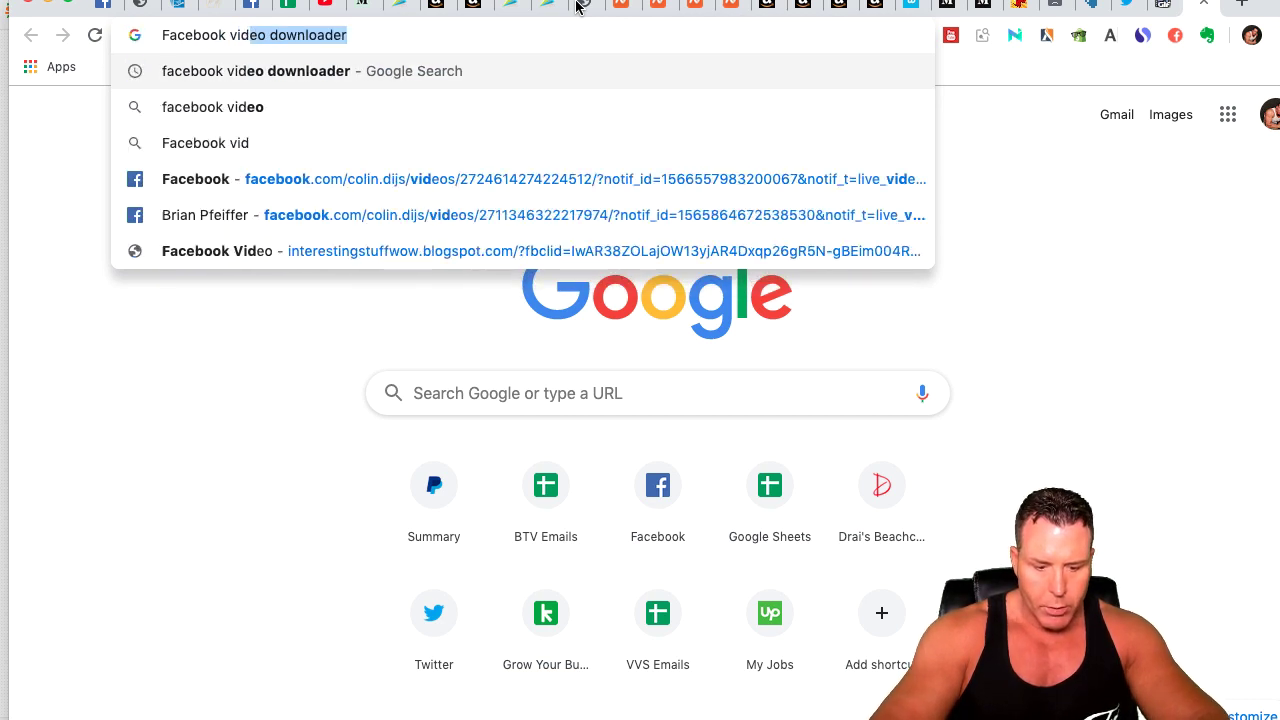
{"action": "left_click", "coordinate": [296, 72]}
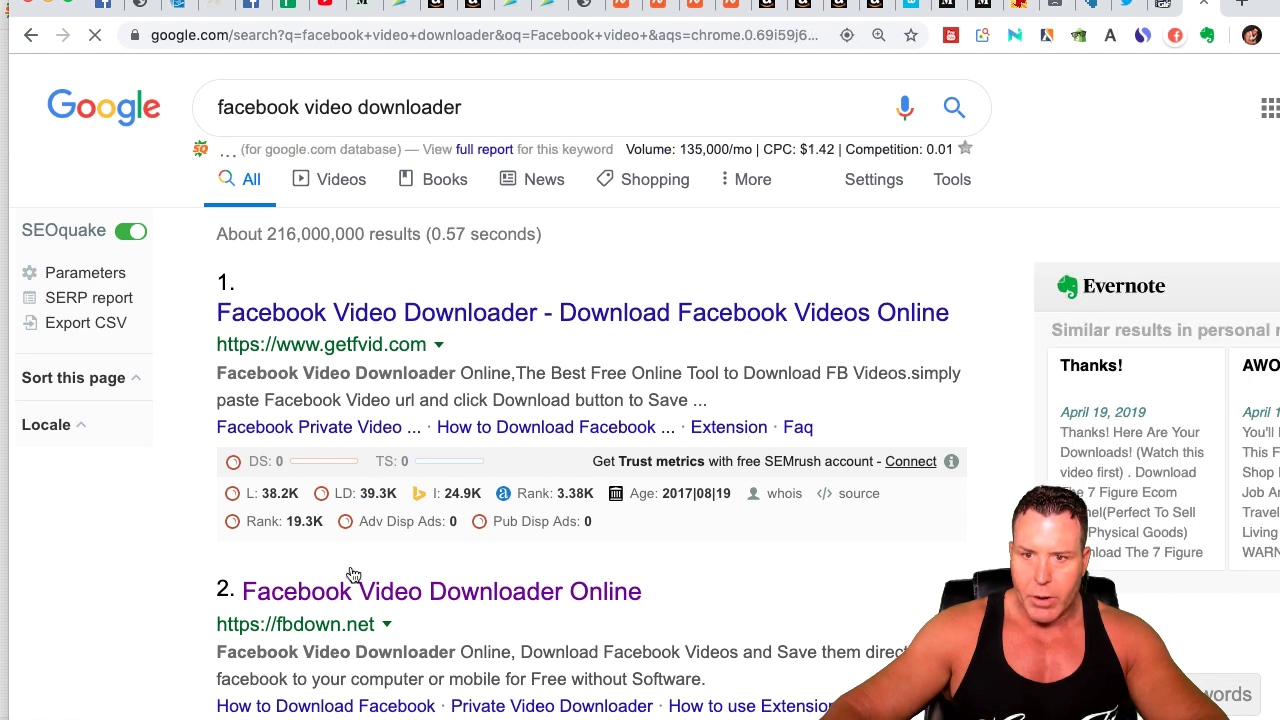
Open the fbdown.net search result and submit the copied Facebook video link for download
{"action": "left_click", "coordinate": [368, 617]}
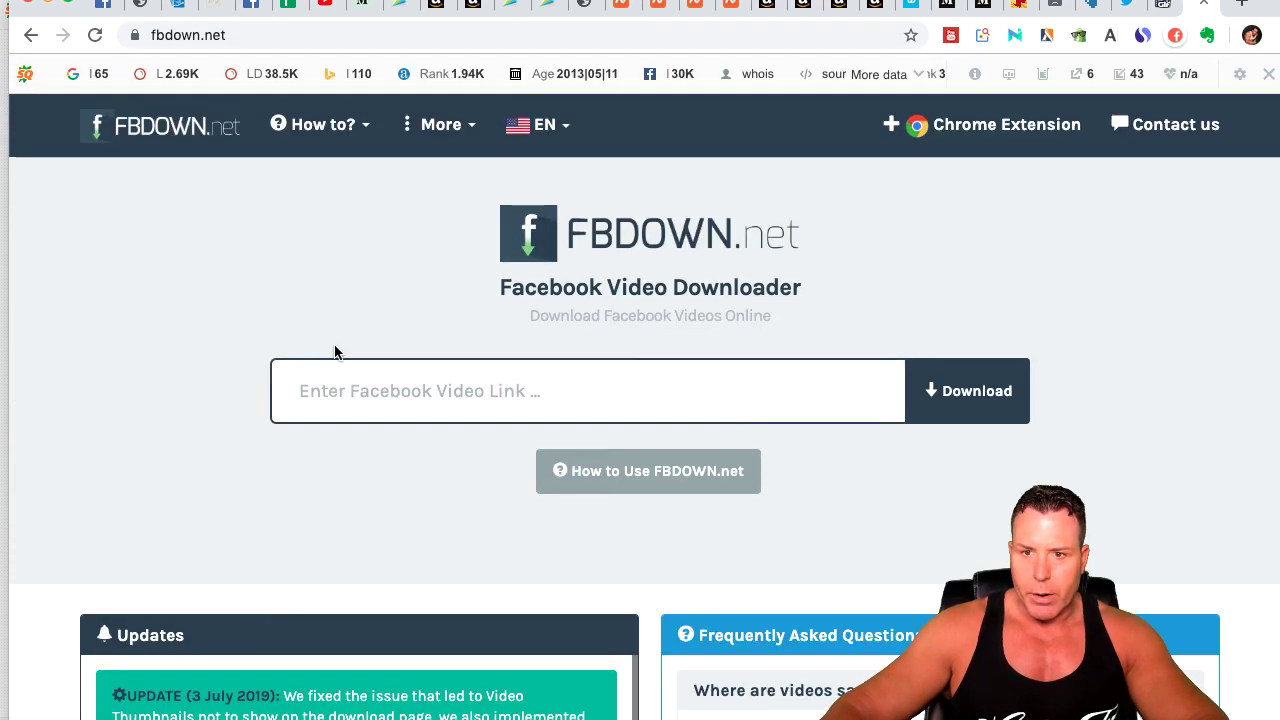
{"action": "right_click", "coordinate": [334, 346]}
{"action": "right_click", "coordinate": [300, 391]}
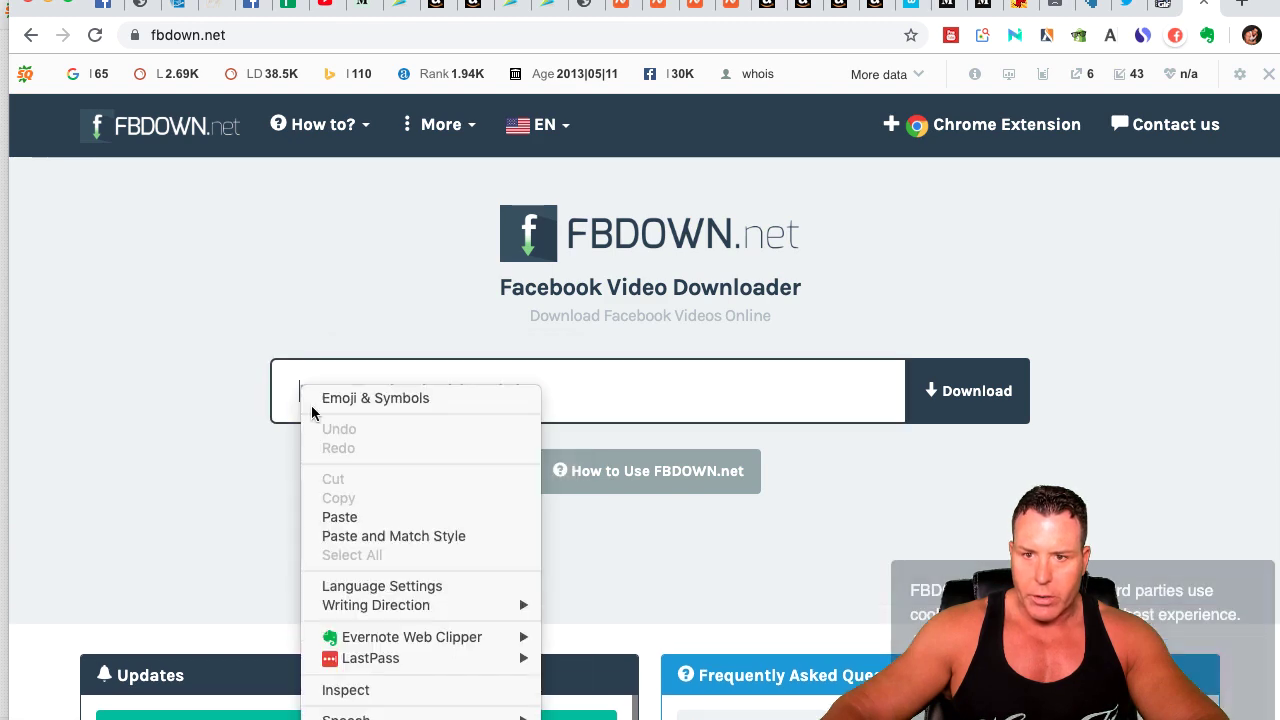
{"action": "left_click", "coordinate": [339, 517]}
{"action": "left_click", "coordinate": [955, 397]}
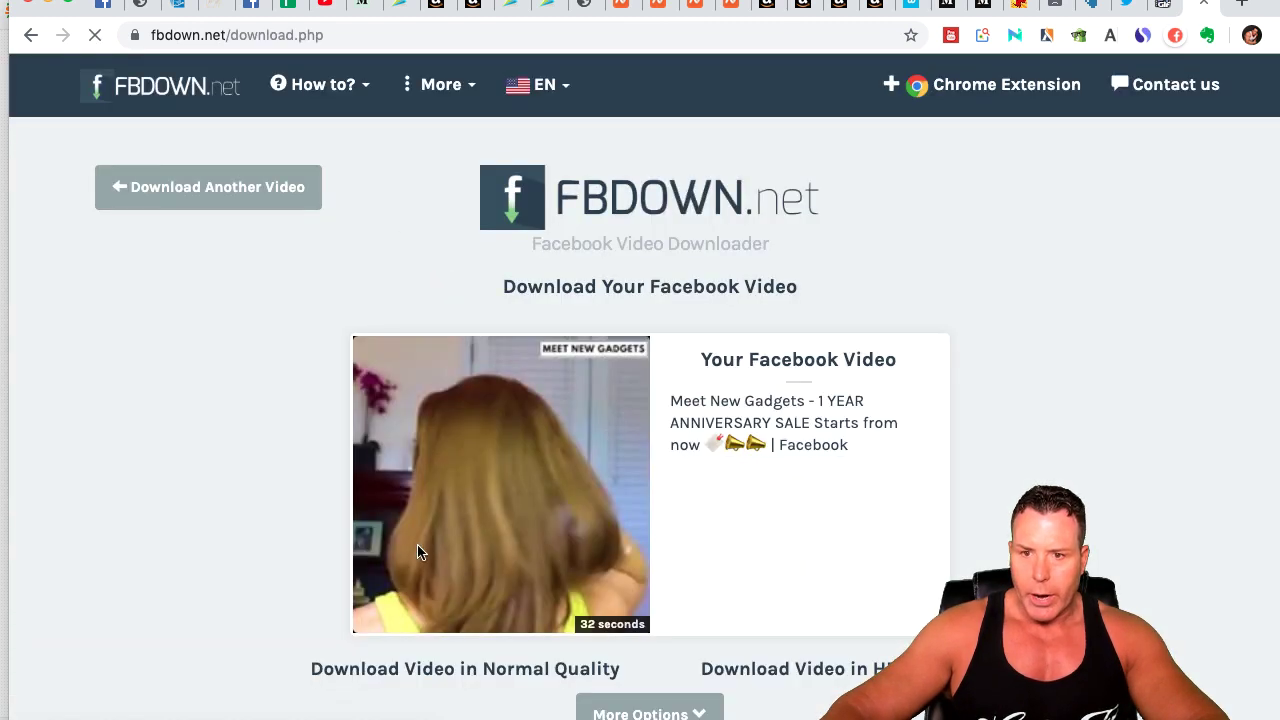
Open the normal-quality version of the video and save it as "Hairbush" in the FBVideos folder
{"action": "left_click", "coordinate": [502, 712]}
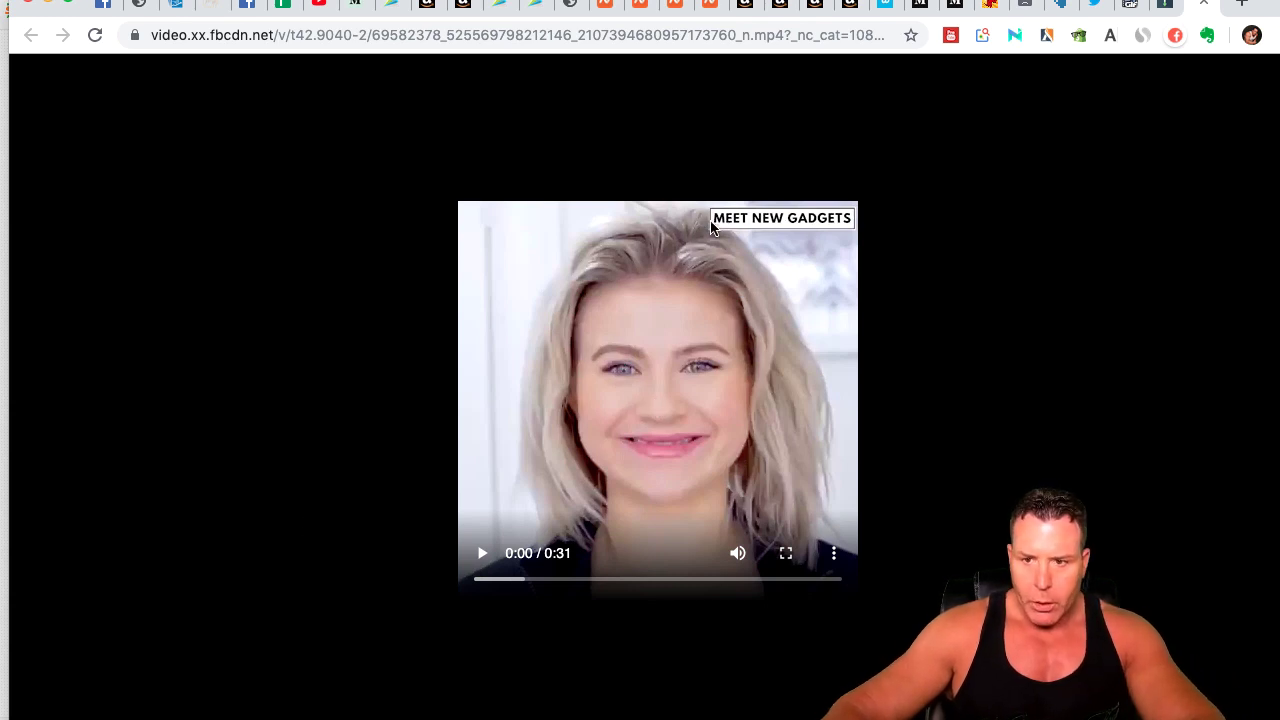
{"action": "right_click", "coordinate": [656, 466]}
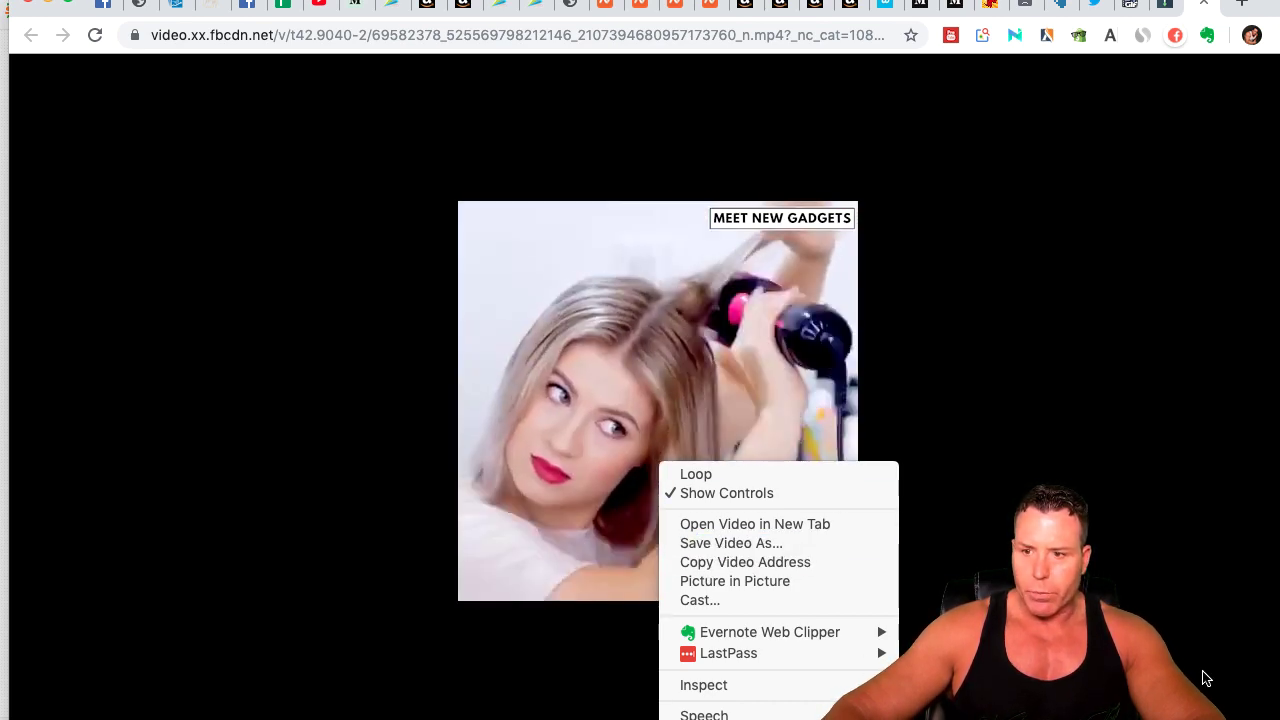
{"action": "left_click", "coordinate": [765, 546]}
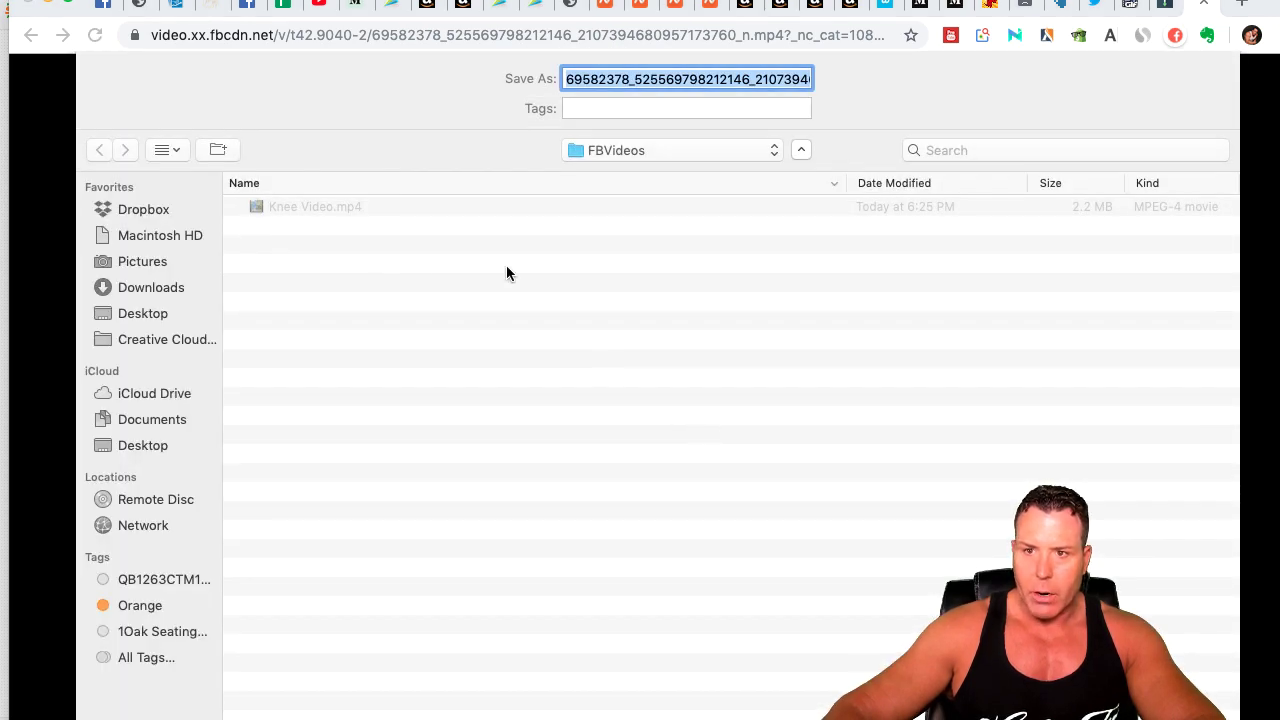
{"action": "key", "text": "BackSpace"}
{"action": "type", "text": "Hhairbush"}
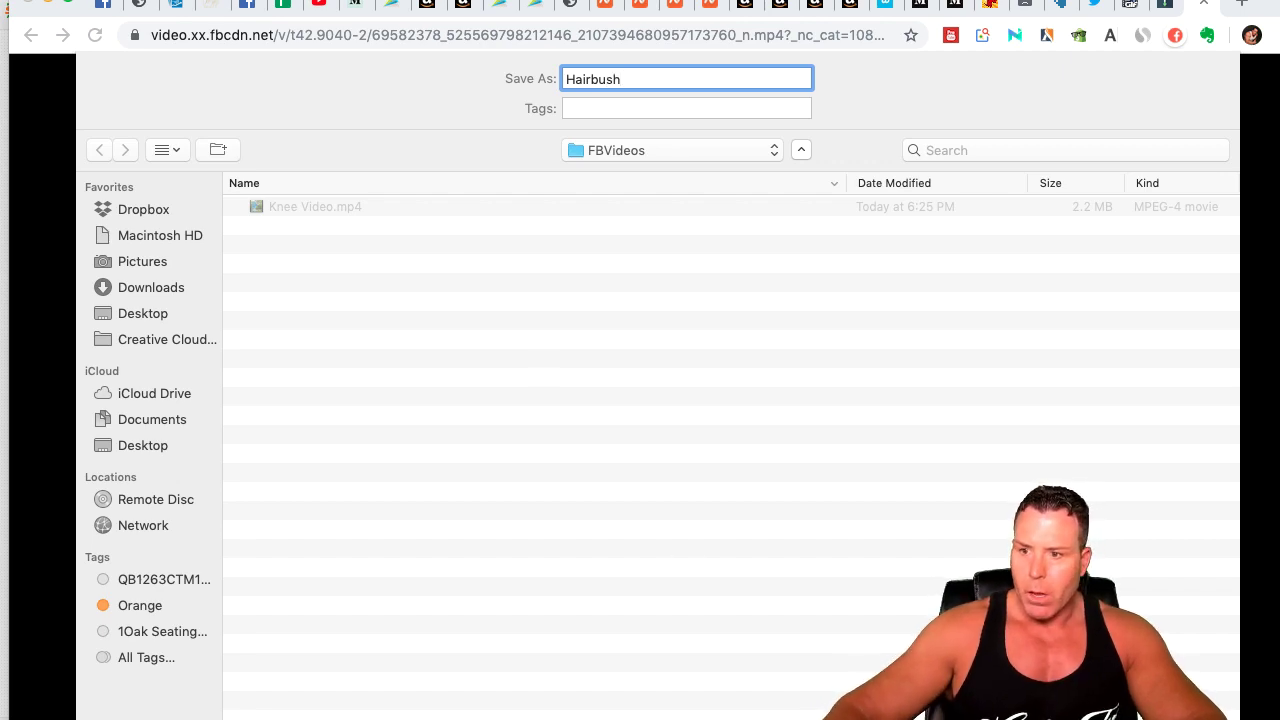
{"action": "key", "text": "Return"}
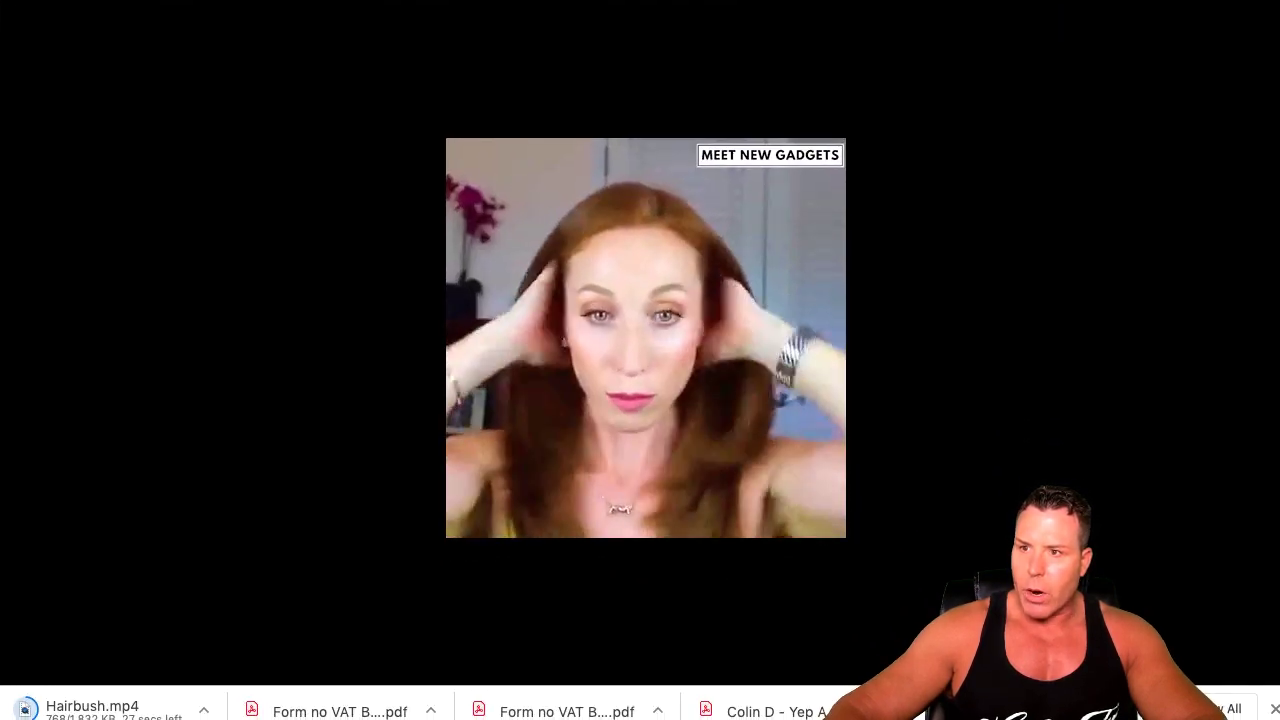
Return to the ezgif GIF Maker page and browse for the upload file in Dropbox, listed by most recent modification date
{"action": "key", "text": "Escape"}
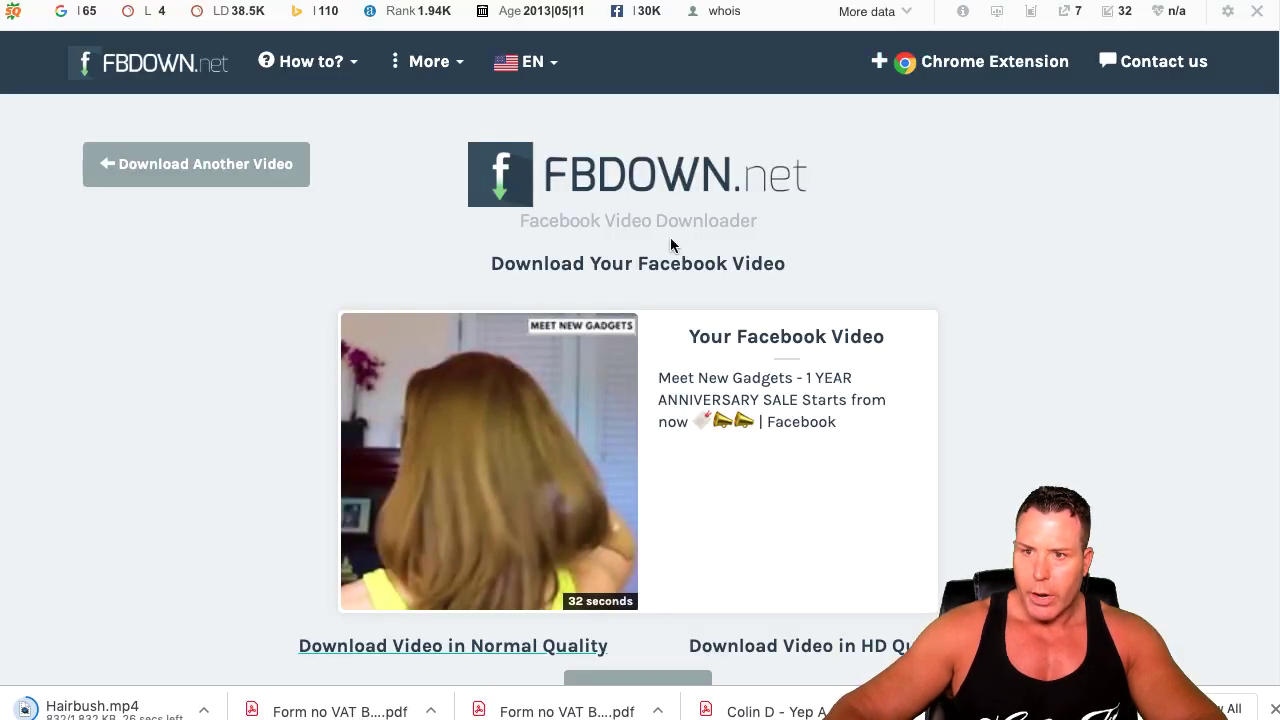
{"action": "key", "text": "ctrl+Tab"}
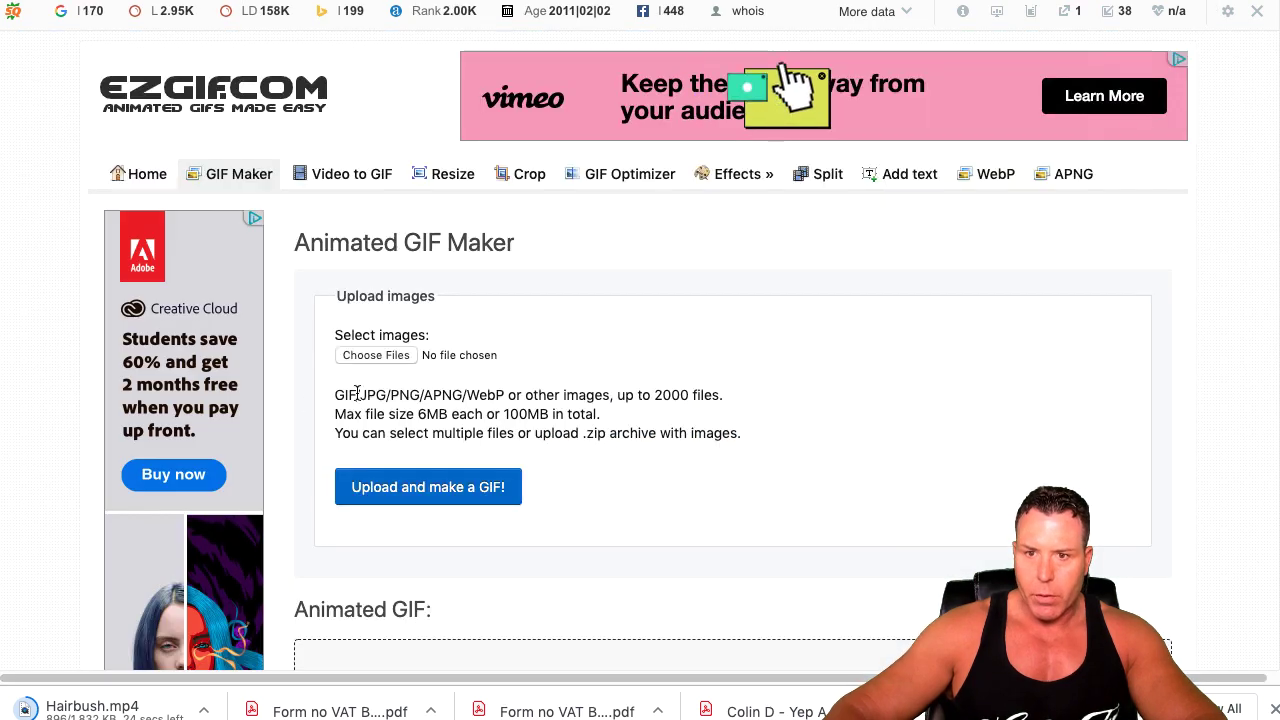
{"action": "left_click", "coordinate": [377, 356]}
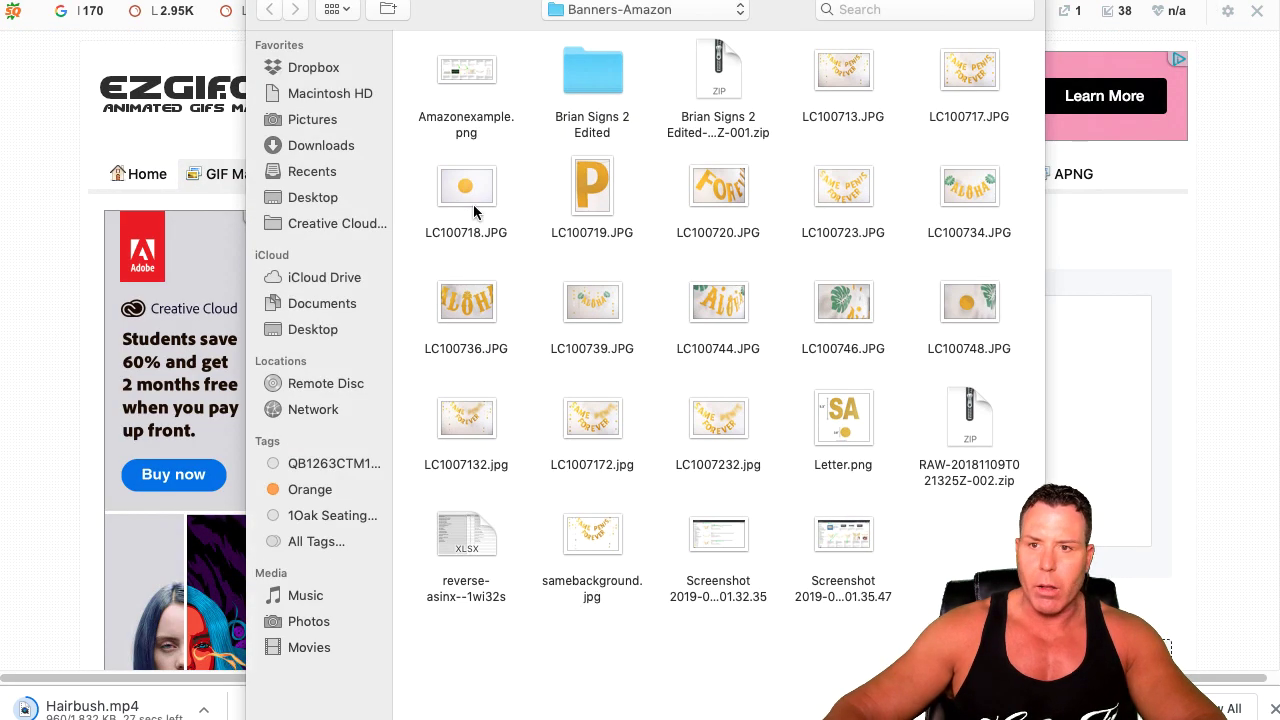
{"action": "left_click", "coordinate": [318, 66]}
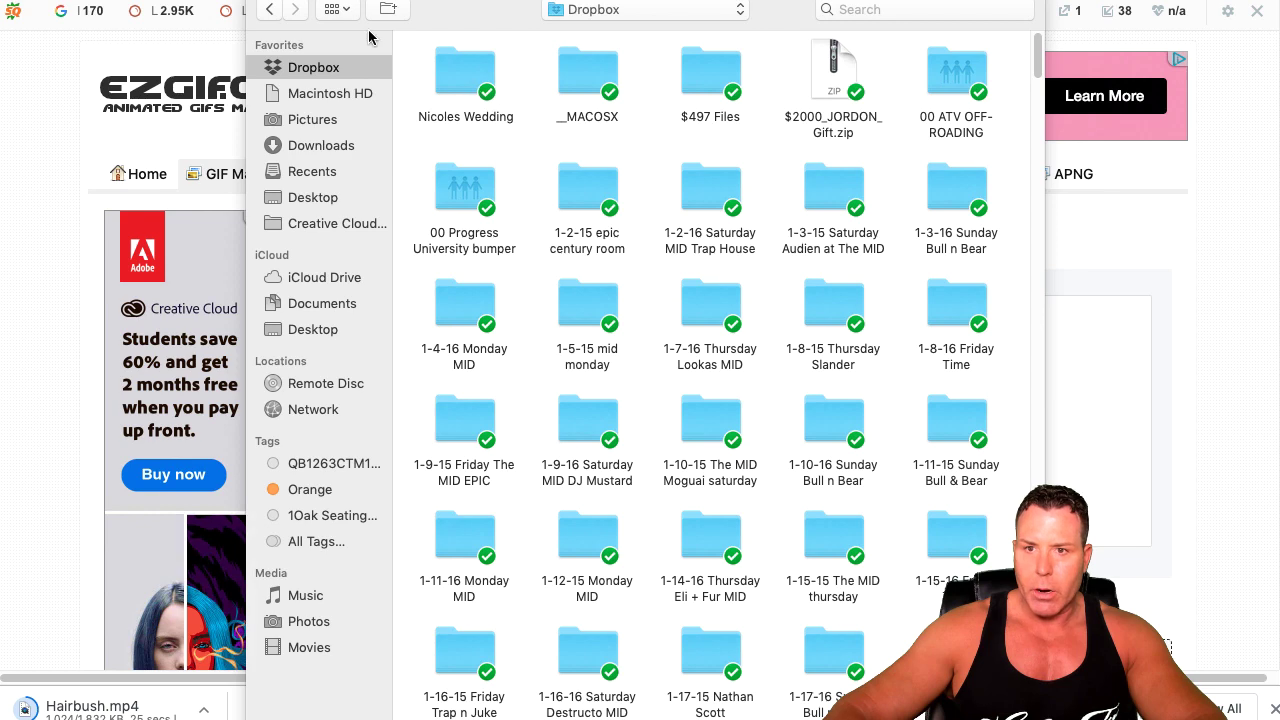
{"action": "left_click", "coordinate": [337, 9]}
{"action": "left_click", "coordinate": [364, 104]}
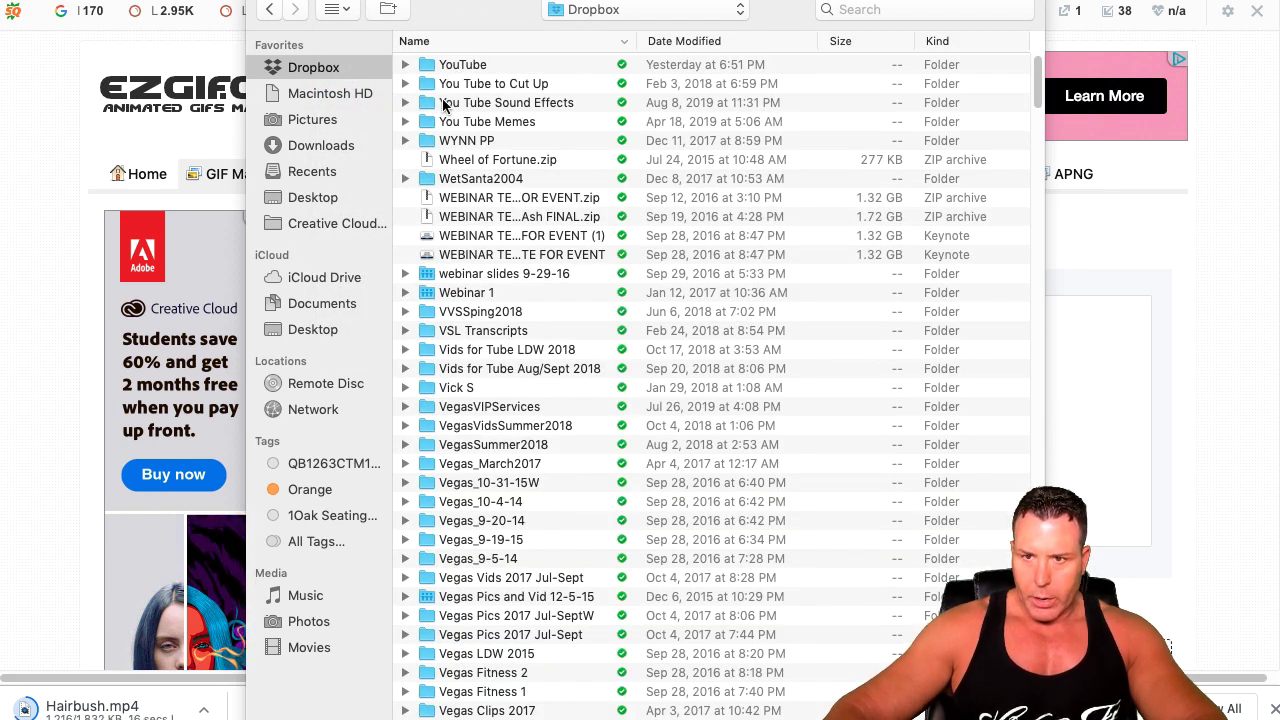
{"action": "left_click", "coordinate": [839, 40]}
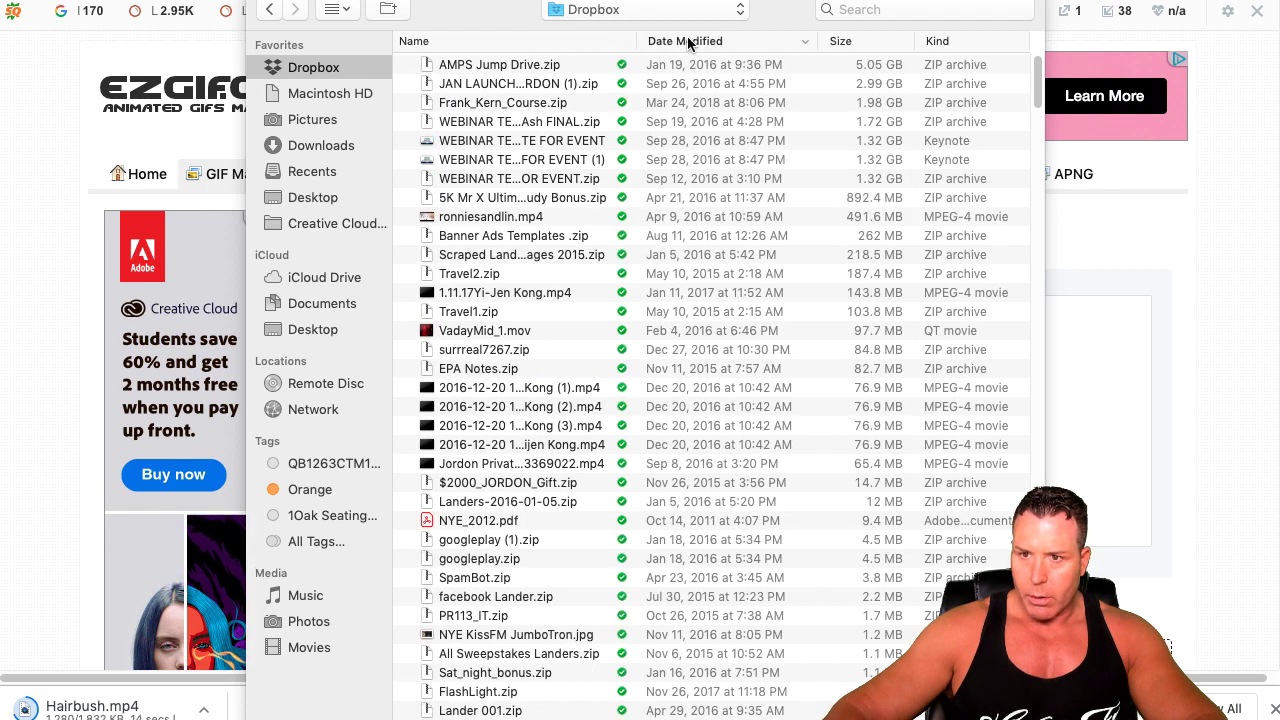
{"action": "left_click", "coordinate": [687, 38]}
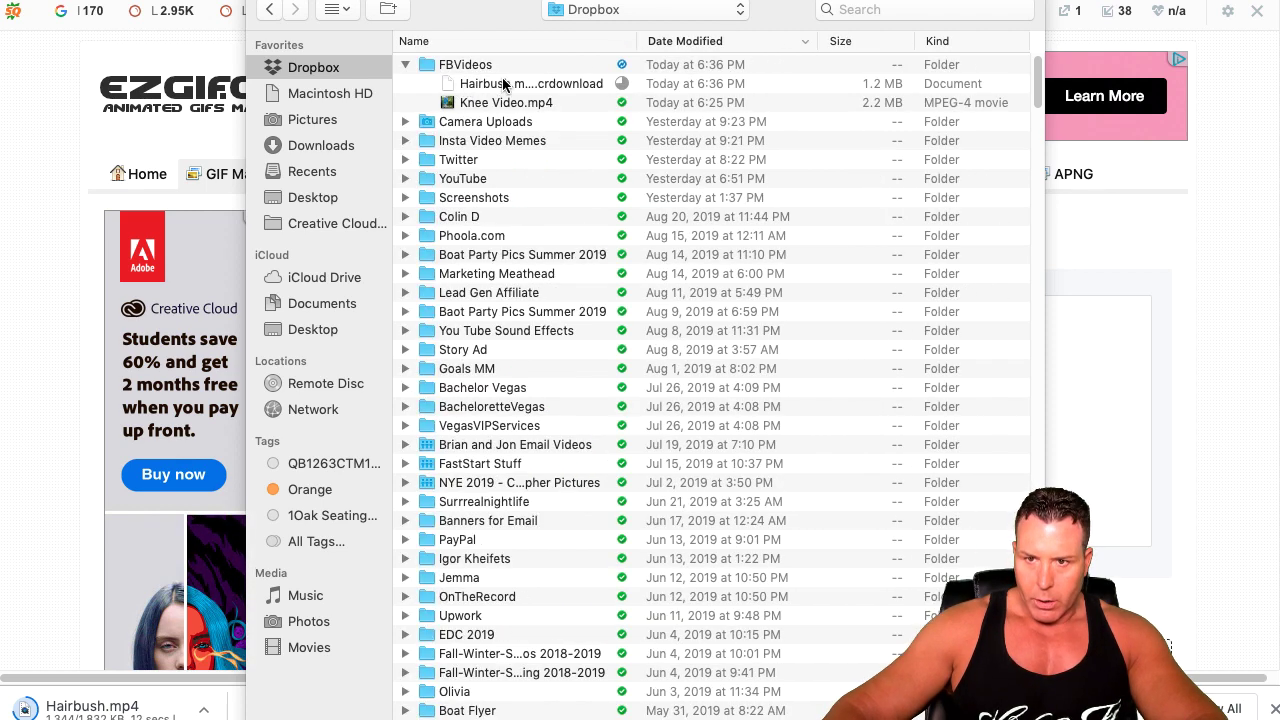
Choose the Hairbush video from the FBVideos folder and upload it to make a GIF
{"action": "left_click", "coordinate": [405, 65]}
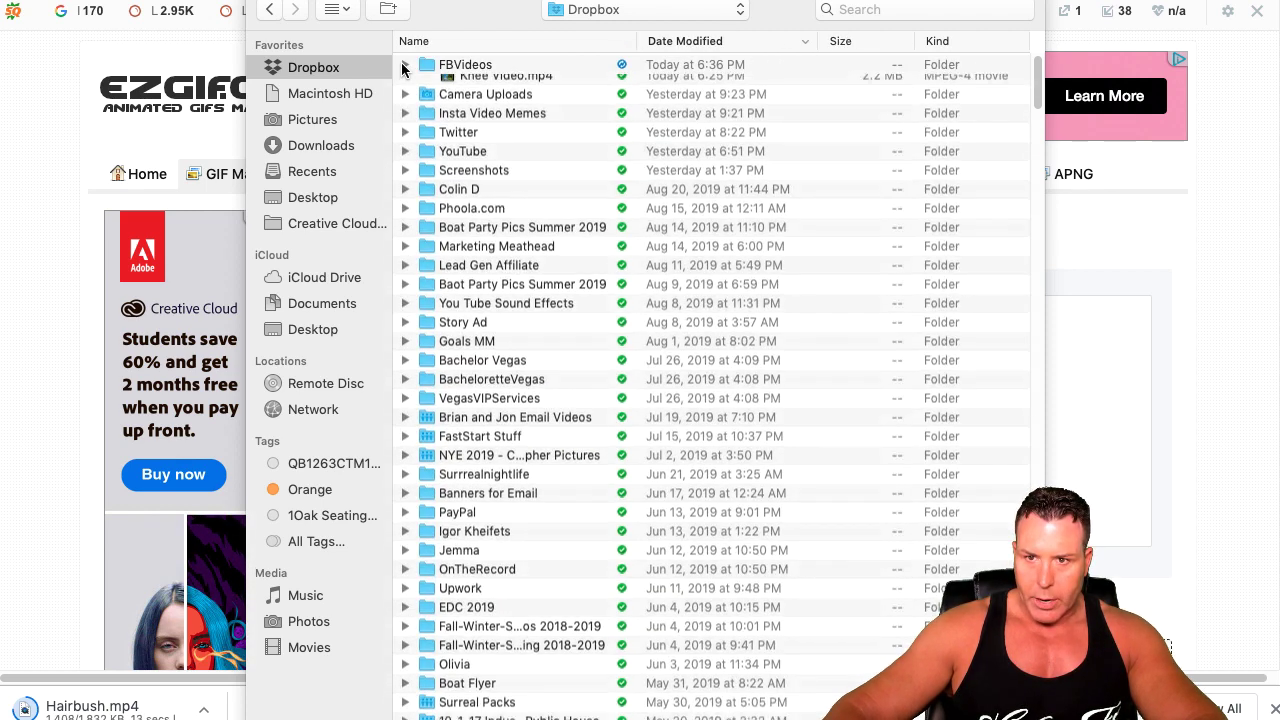
{"action": "left_click", "coordinate": [404, 65]}
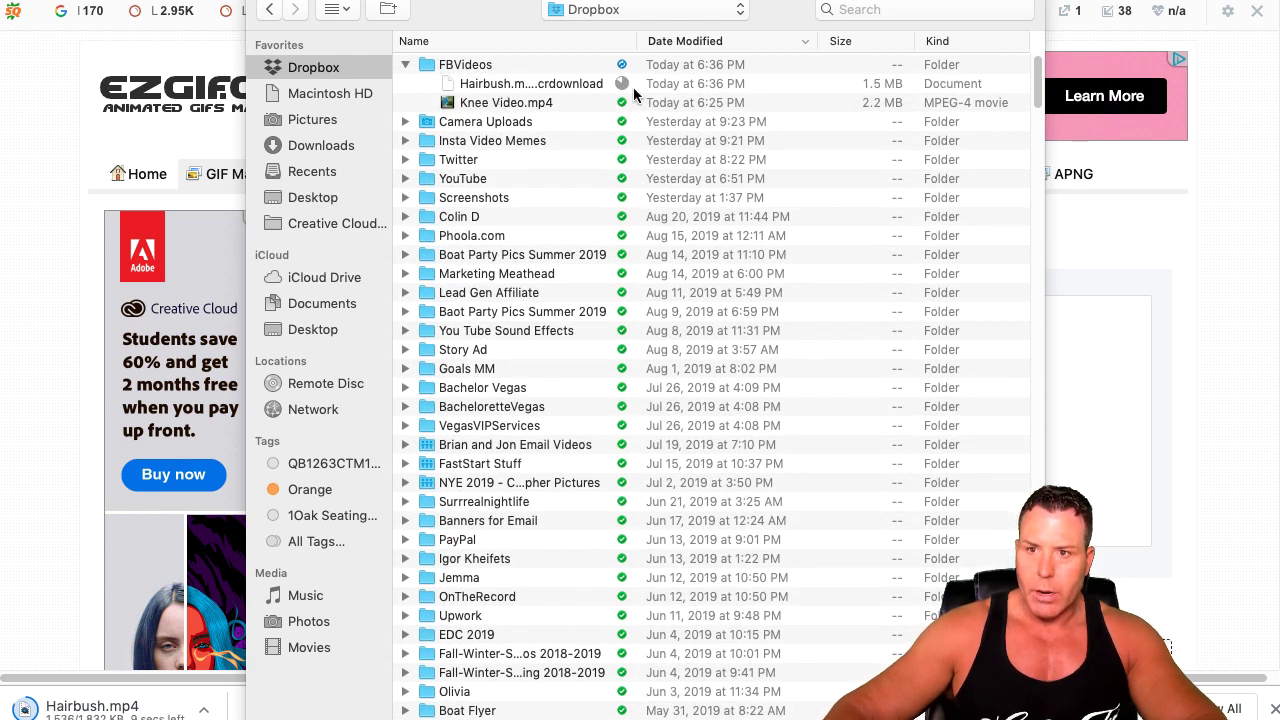
{"action": "double_click", "coordinate": [473, 66]}
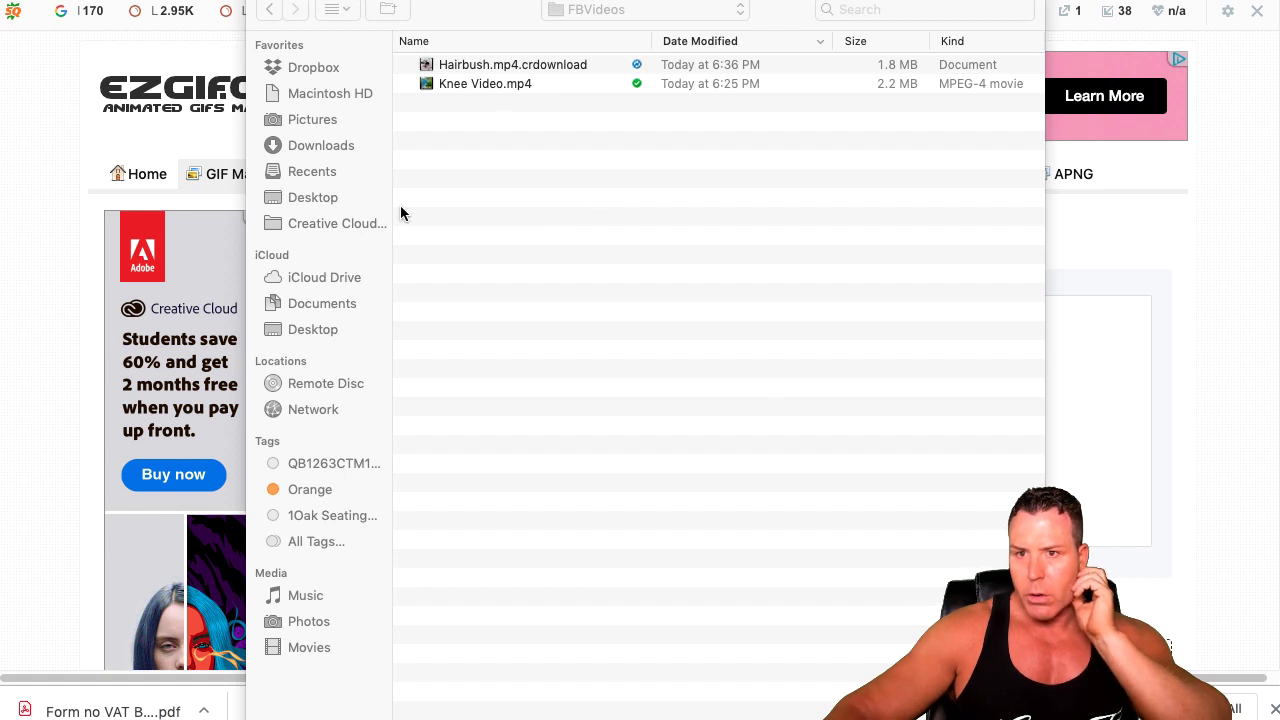
{"action": "left_click_drag", "start_coordinate": [331, 284], "coordinate": [510, 185]}
{"action": "left_click", "coordinate": [436, 163]}
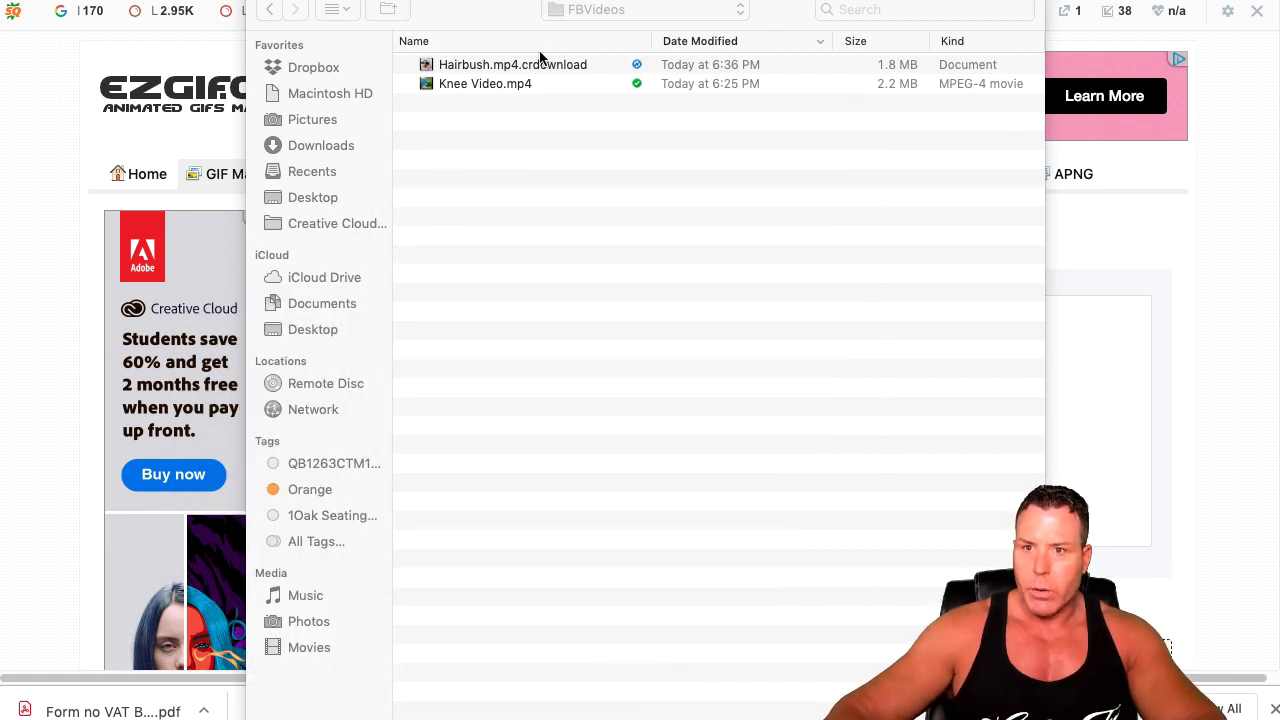
{"action": "double_click", "coordinate": [514, 63]}
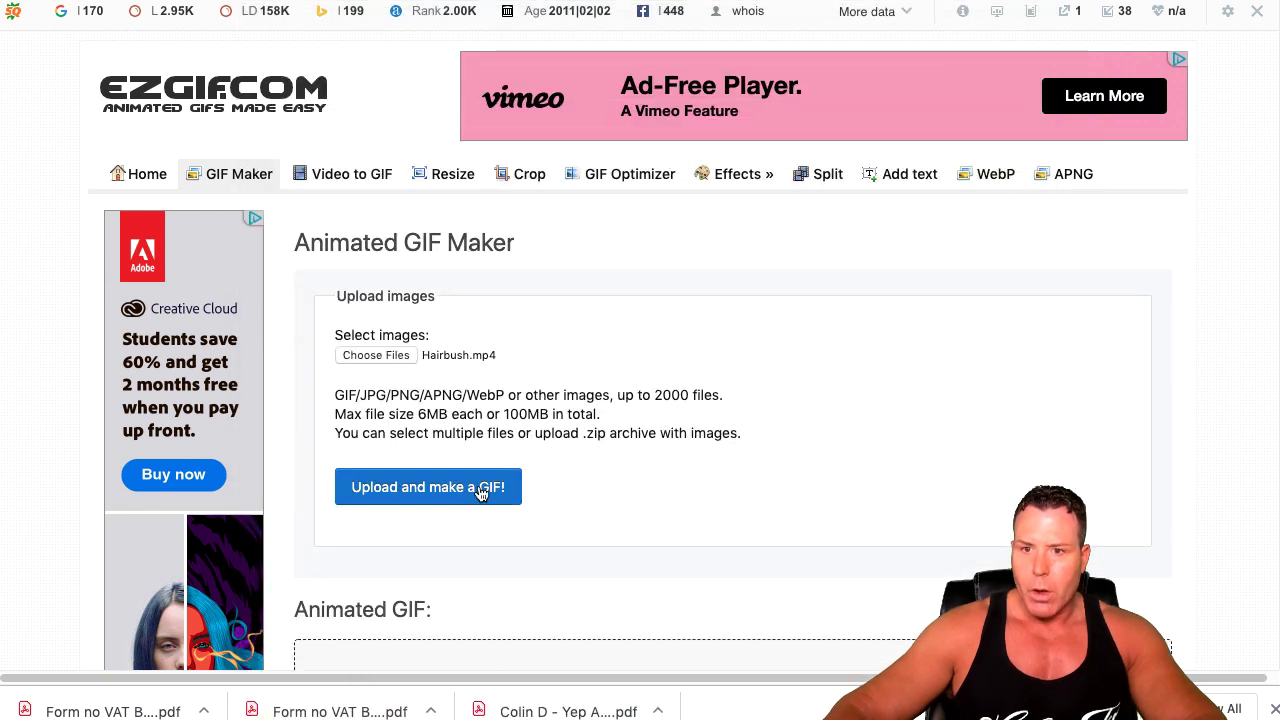
{"action": "left_click", "coordinate": [407, 490]}
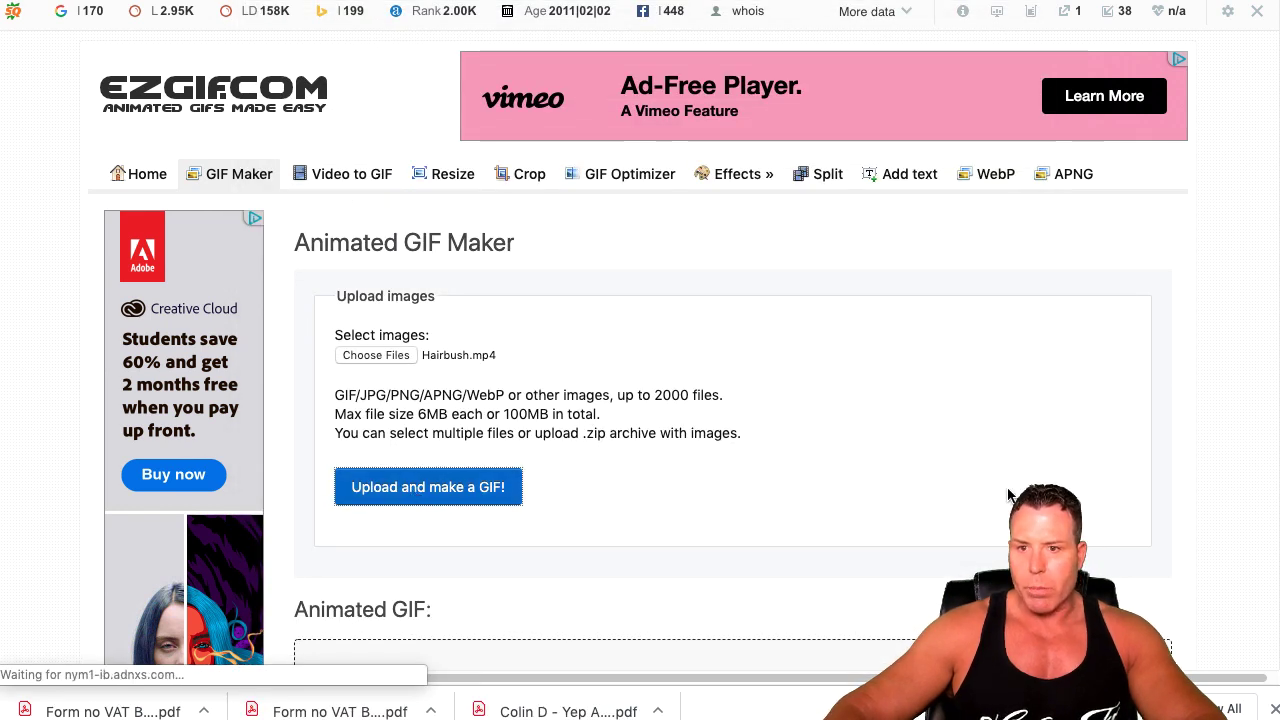
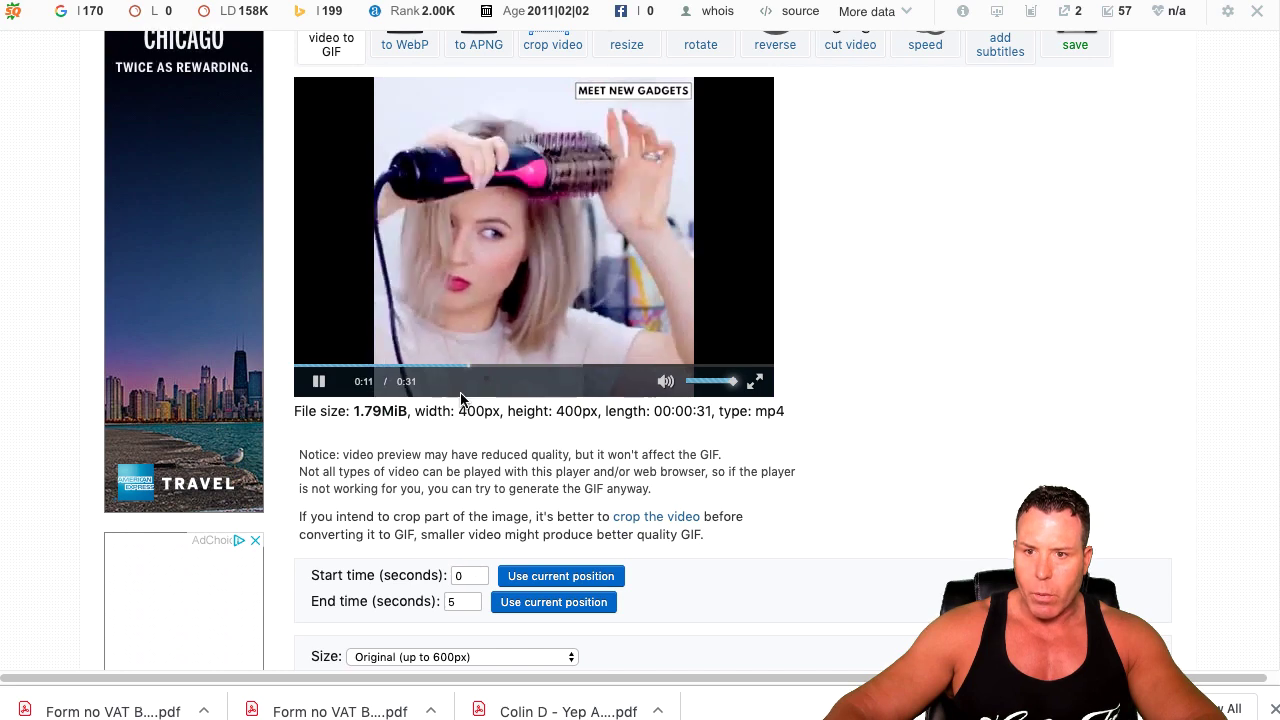
Pause the uploaded video at about 0:11 and use that position as the GIF's start time
{"action": "left_click", "coordinate": [462, 364]}
{"action": "left_click", "coordinate": [320, 384]}
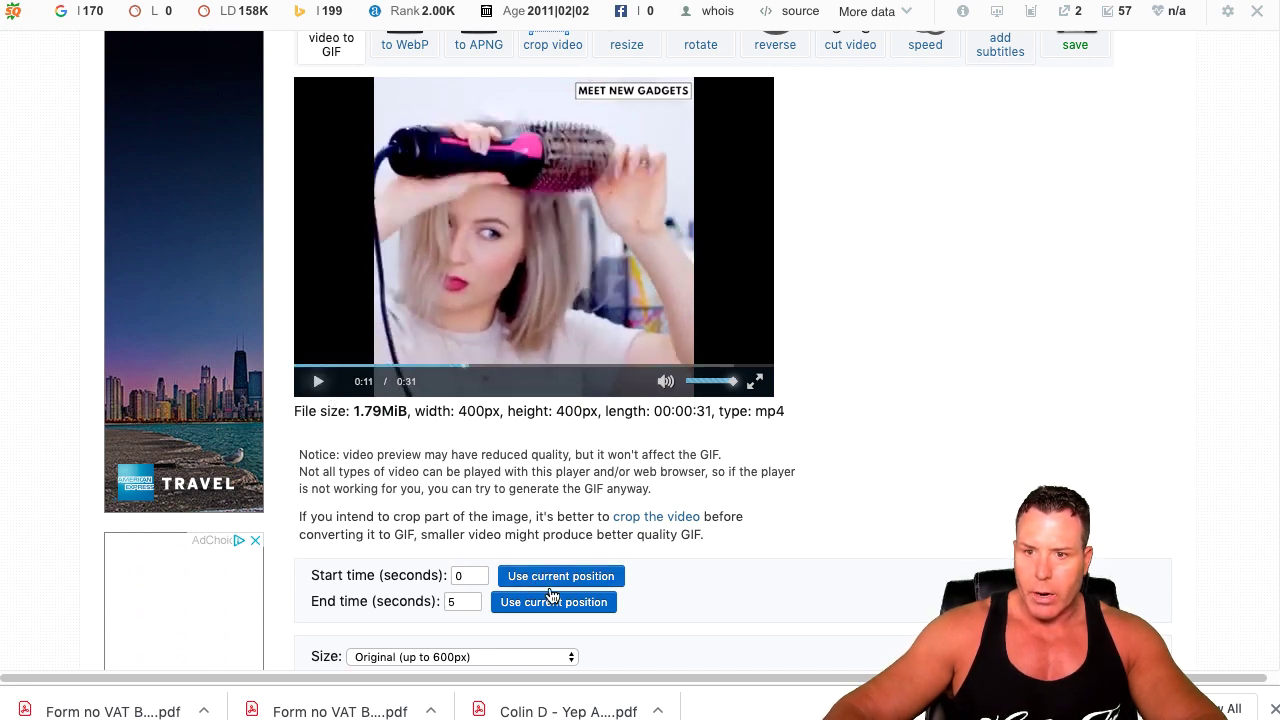
Find the moment just before the scene changes to the red-haired woman and use that position, about 14.16 seconds, as the end time
{"action": "left_click", "coordinate": [329, 386]}
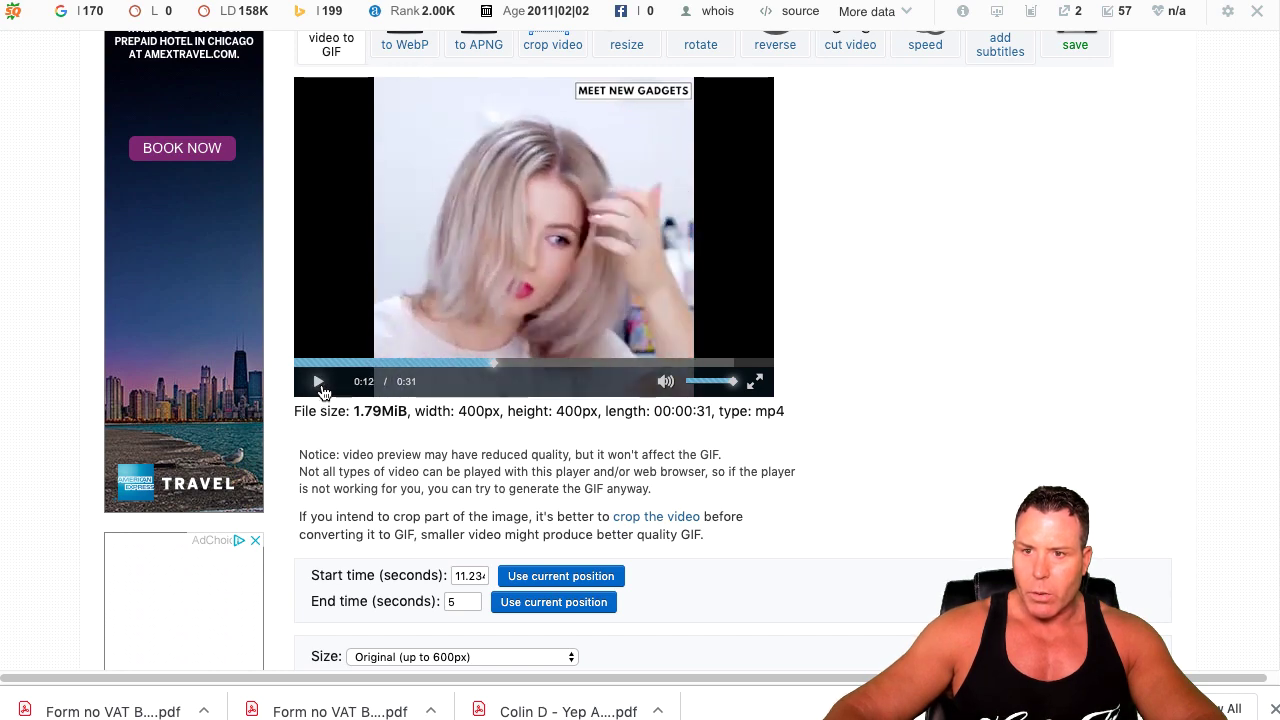
{"action": "left_click", "coordinate": [320, 388]}
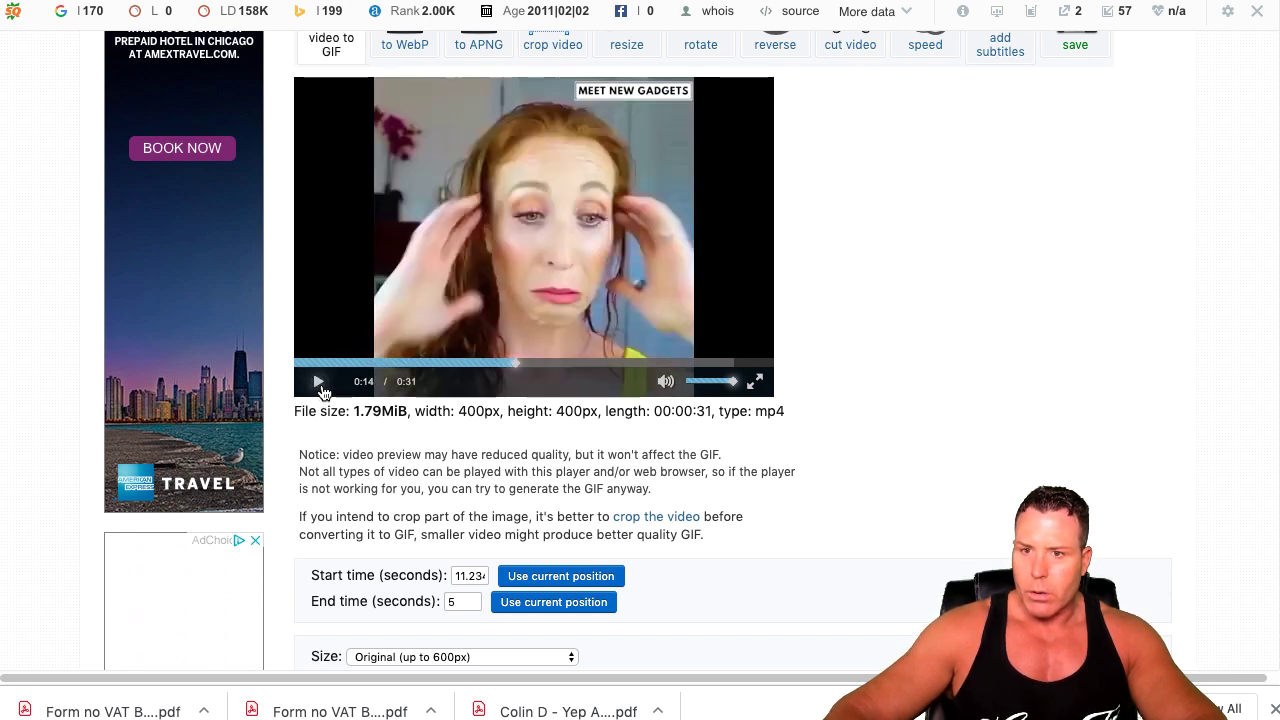
{"action": "left_click", "coordinate": [511, 365]}
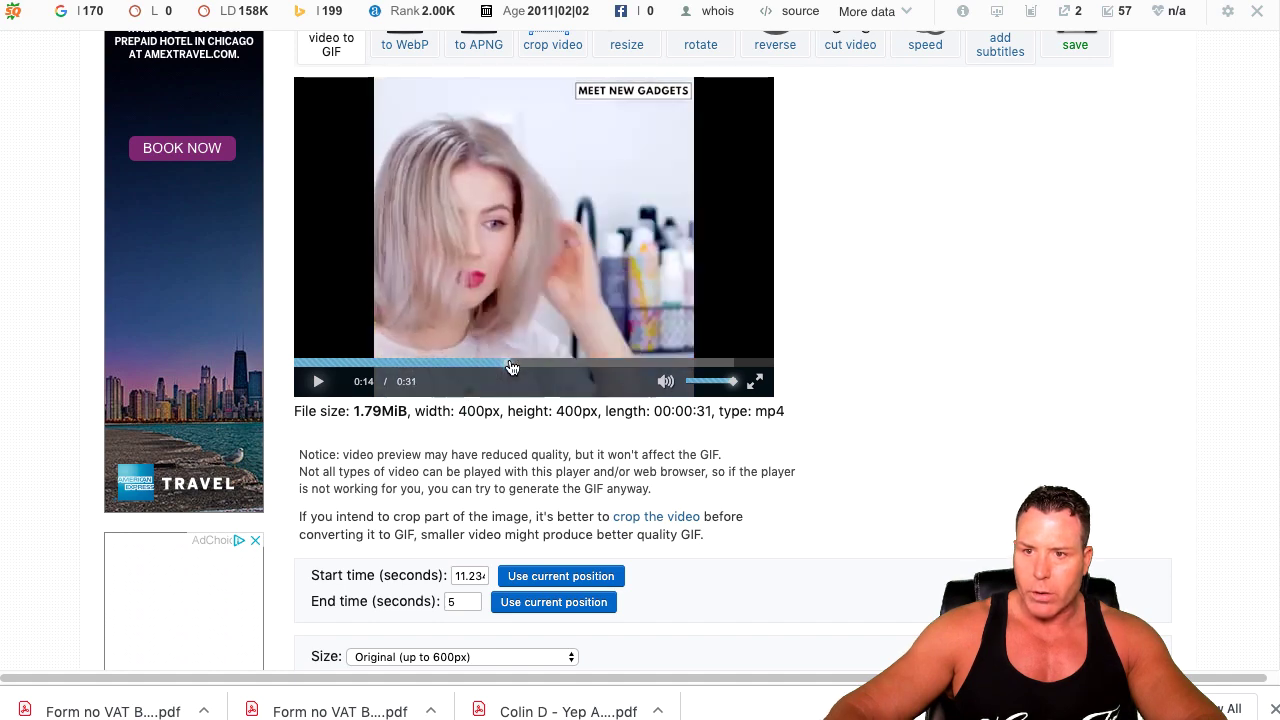
{"action": "left_click", "coordinate": [316, 386]}
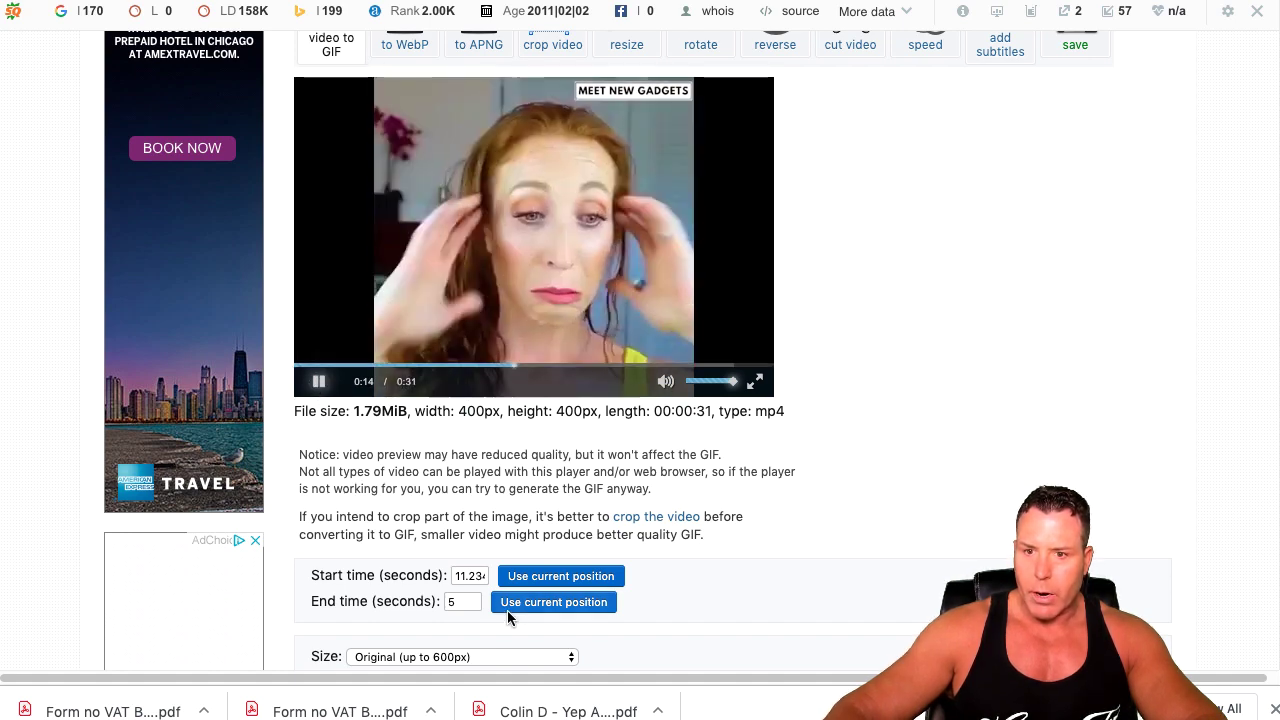
{"action": "left_click_drag", "start_coordinate": [534, 371], "coordinate": [505, 370]}
{"action": "left_click", "coordinate": [522, 376]}
{"action": "left_click", "coordinate": [317, 384]}
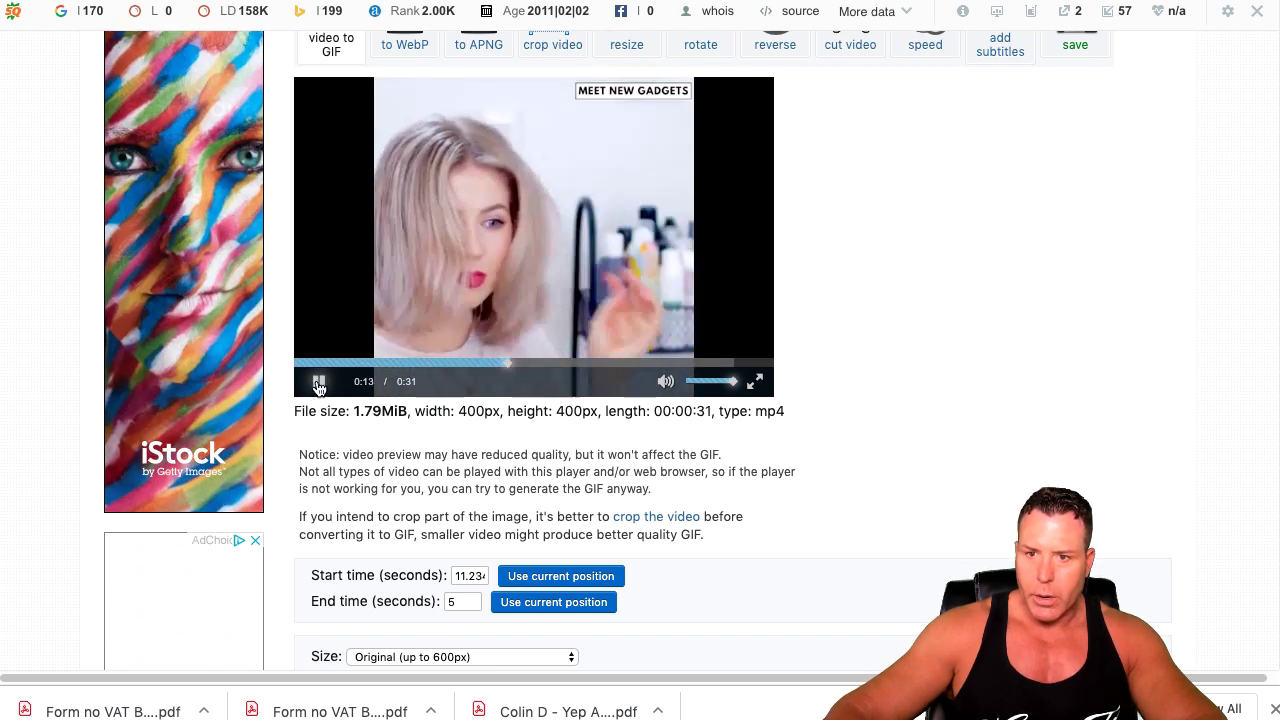
{"action": "left_click", "coordinate": [505, 384]}
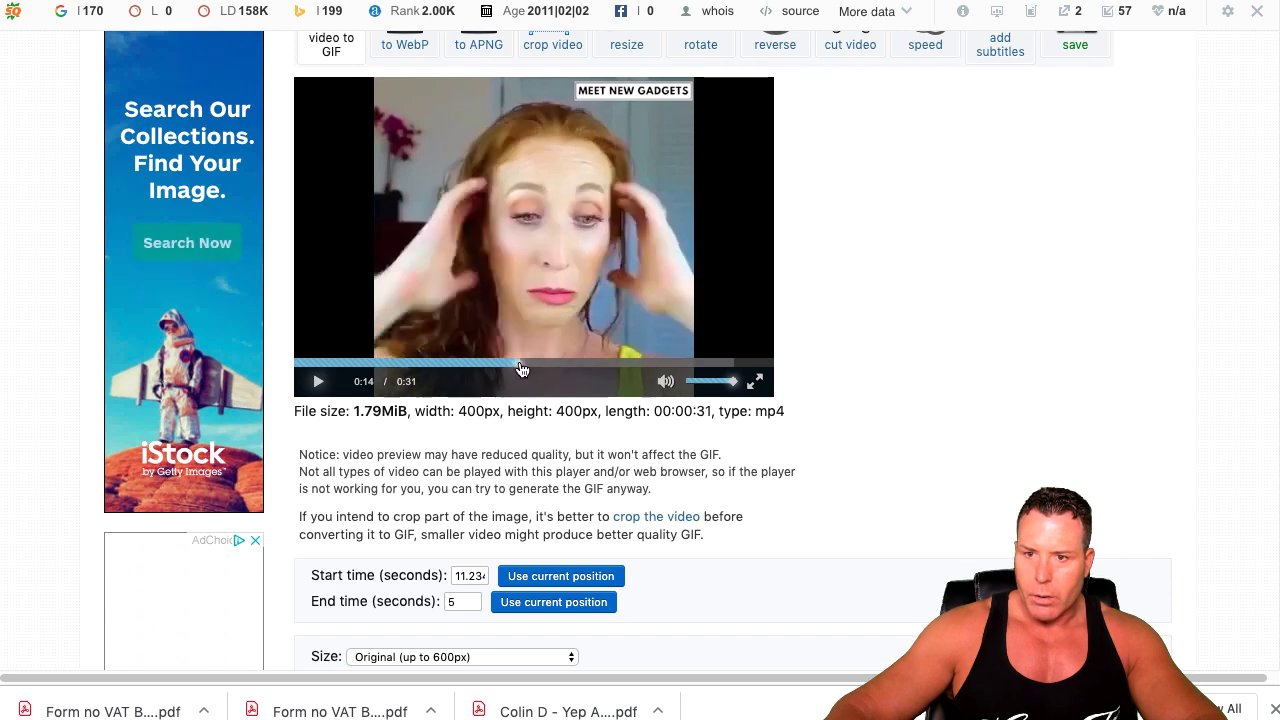
{"action": "left_click", "coordinate": [506, 364]}
{"action": "left_click", "coordinate": [317, 384]}
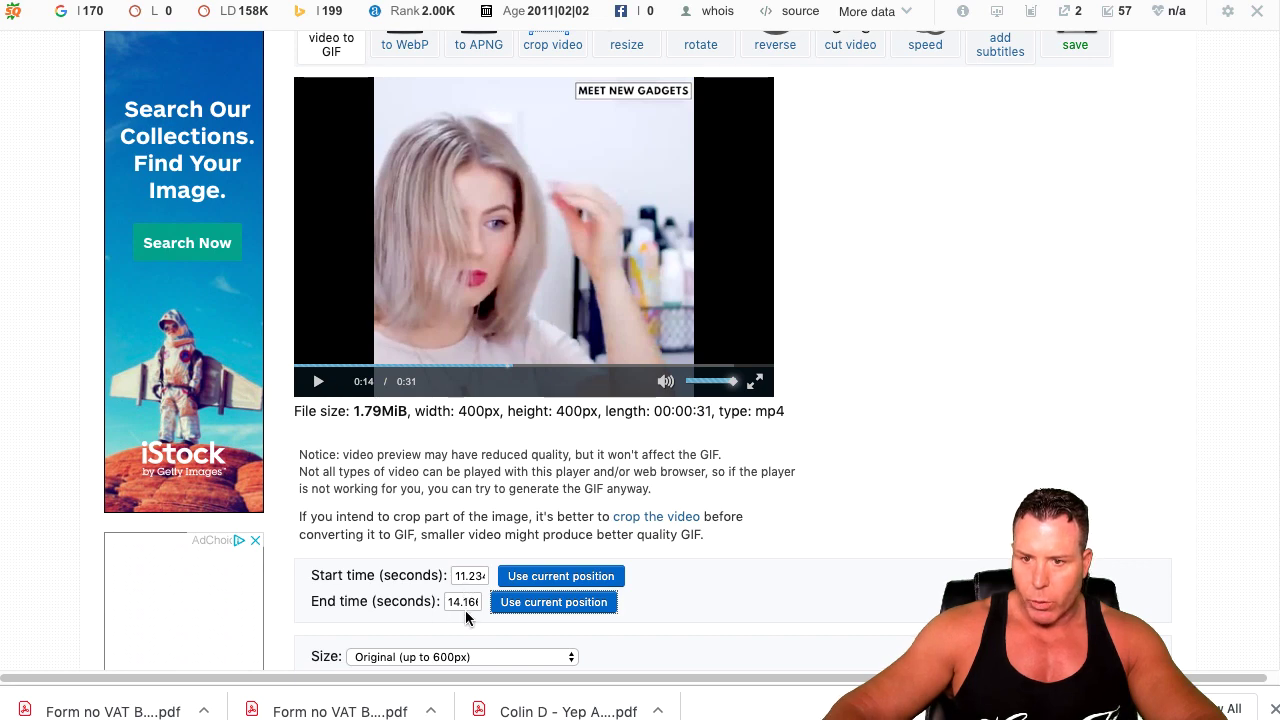
Convert the selected section to a GIF at original size and 10 FPS using the FFMPEG method
{"action": "scroll", "coordinate": [518, 540], "scroll_direction": "down", "scroll_amount": 2}
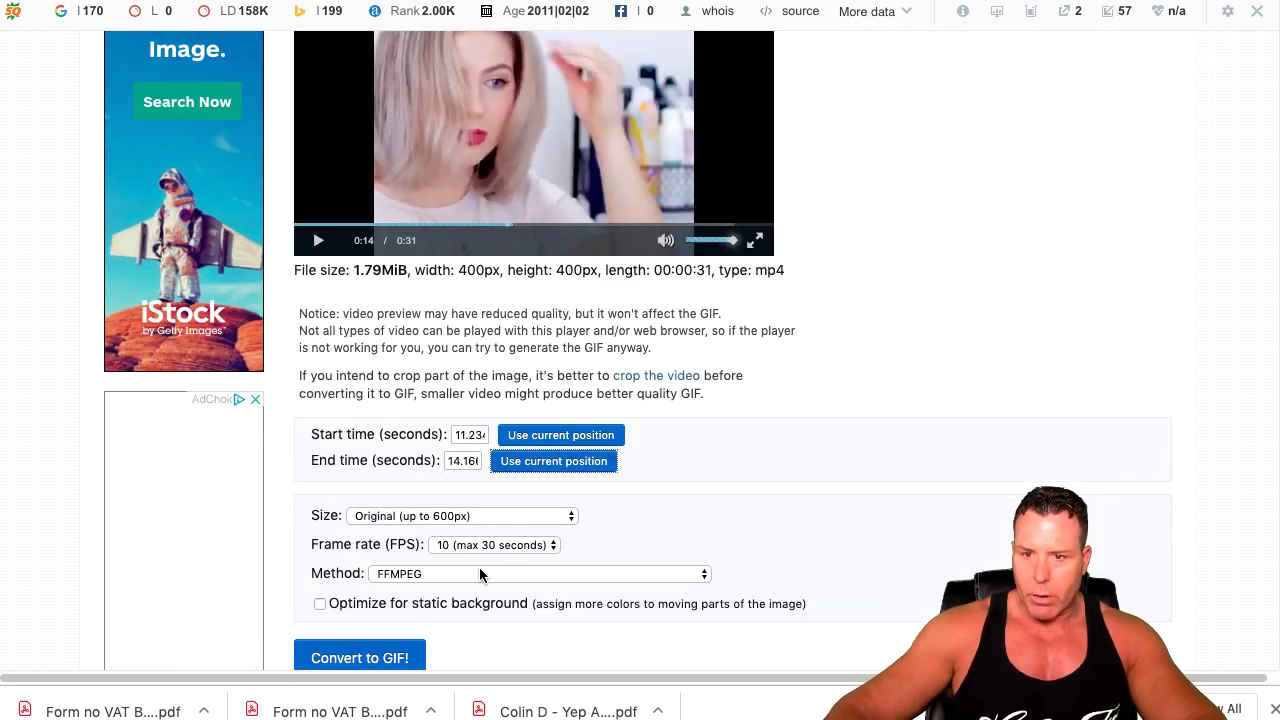
{"action": "scroll", "coordinate": [421, 617], "scroll_direction": "down", "scroll_amount": 1}
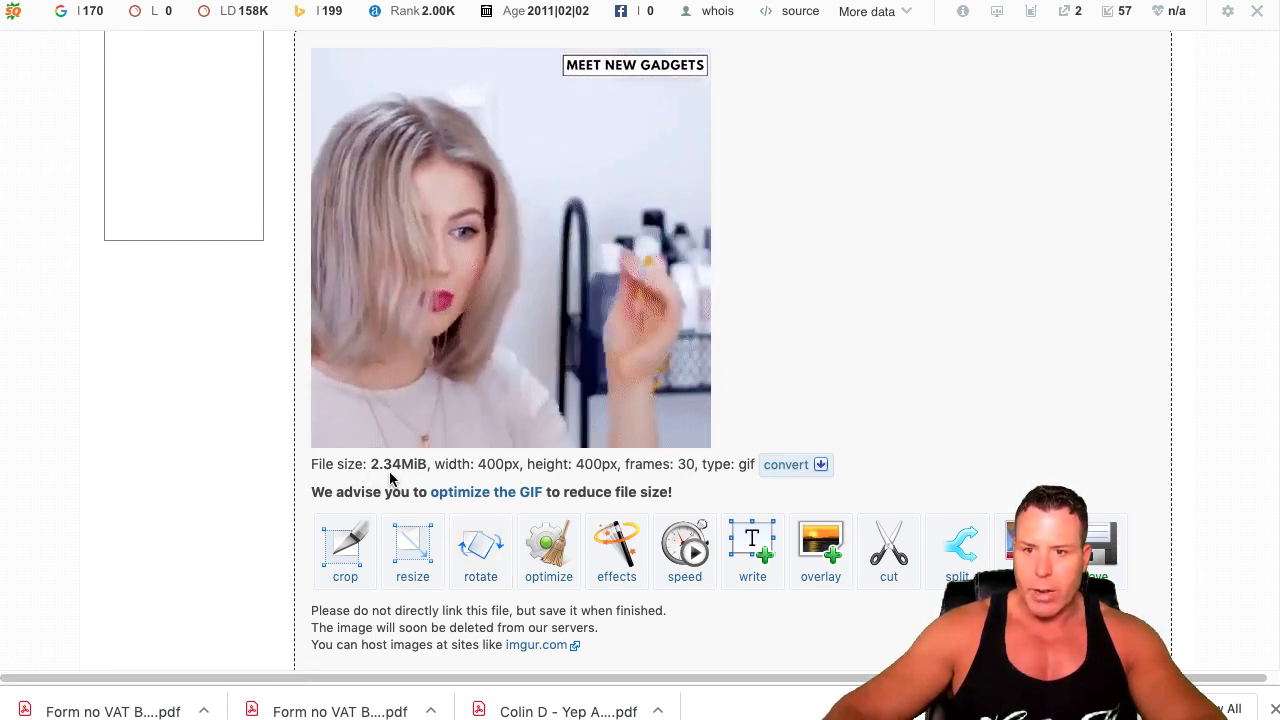
{"action": "scroll", "coordinate": [492, 464], "scroll_direction": "down", "scroll_amount": 1}
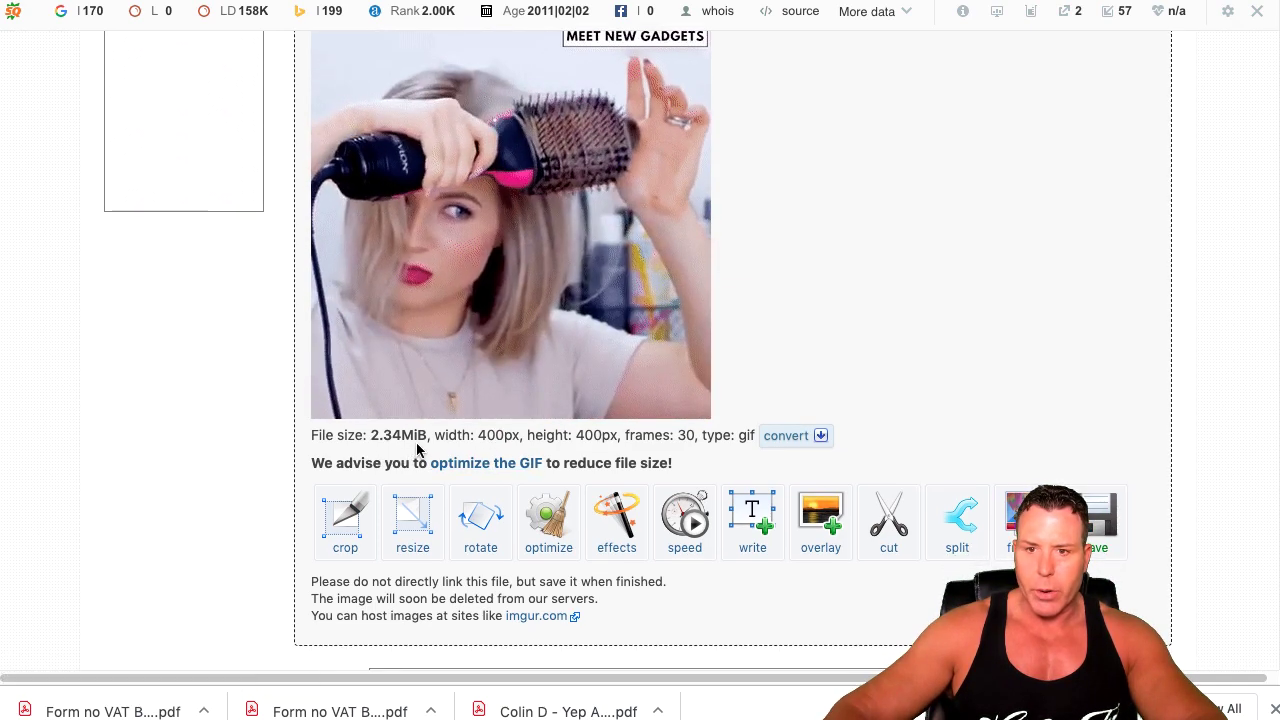
{"action": "scroll", "coordinate": [472, 414], "scroll_direction": "down", "scroll_amount": 2}
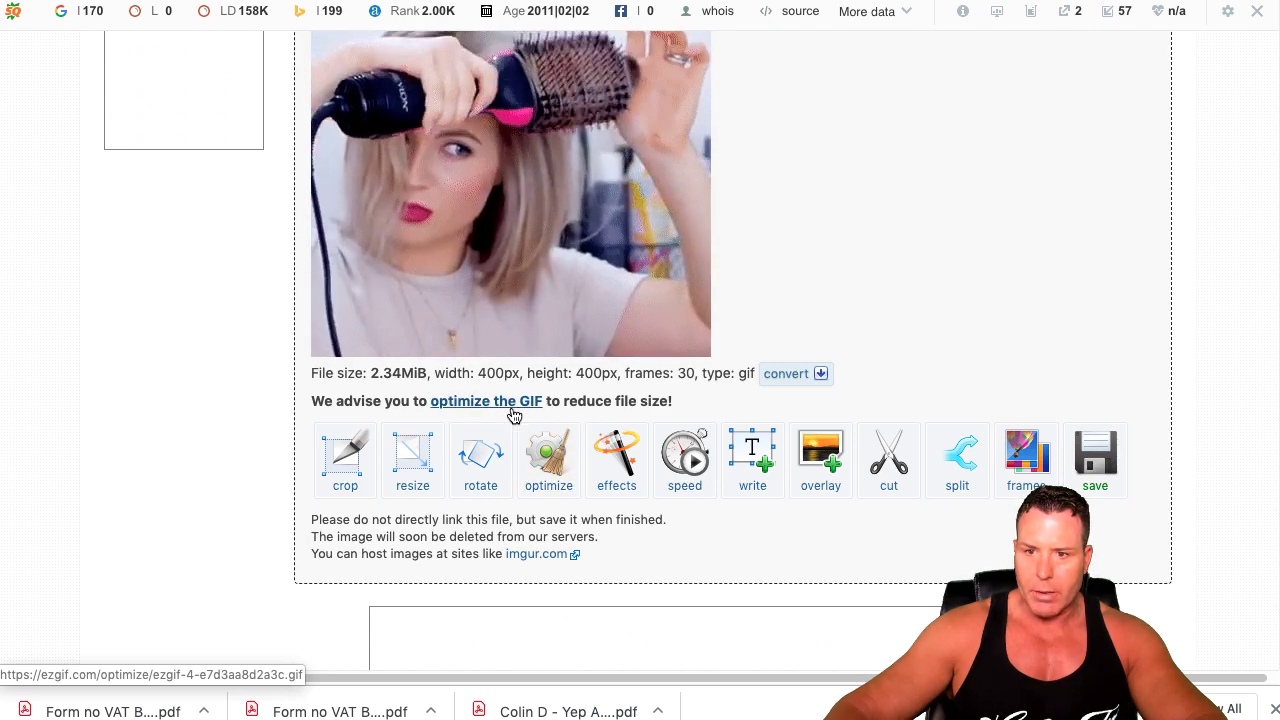
Optimize the converted GIF with the Lossy GIF method at compression level 25
{"action": "left_click", "coordinate": [509, 409]}
{"action": "scroll", "coordinate": [594, 404], "scroll_direction": "down", "scroll_amount": 6}
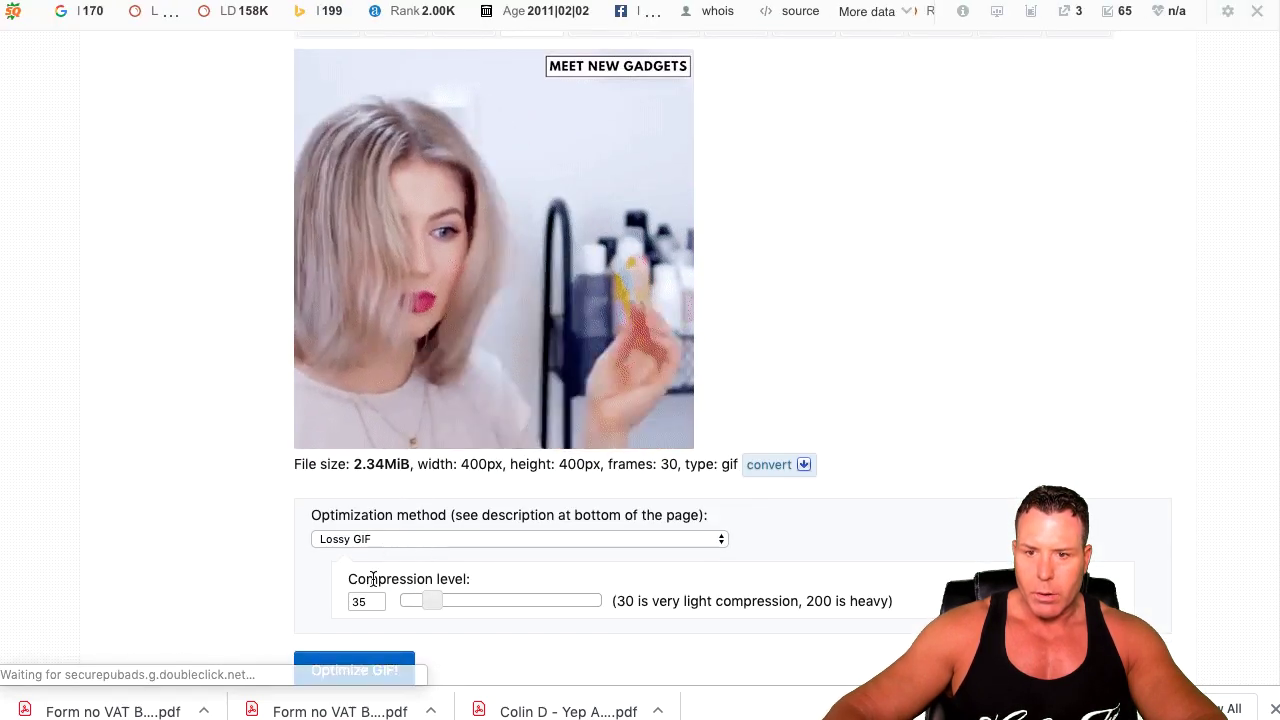
{"action": "double_click", "coordinate": [362, 601]}
{"action": "key", "text": "BackSpace"}
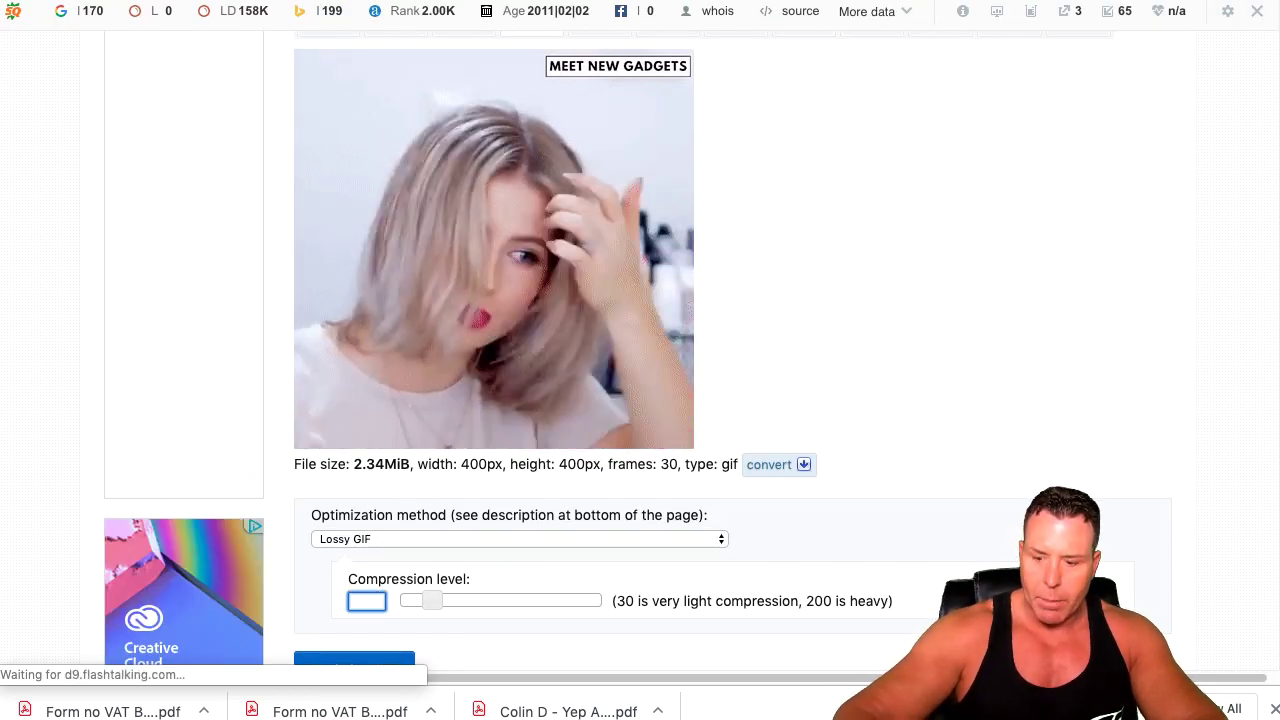
{"action": "type", "text": "25"}
{"action": "scroll", "coordinate": [414, 547], "scroll_direction": "down", "scroll_amount": 1}
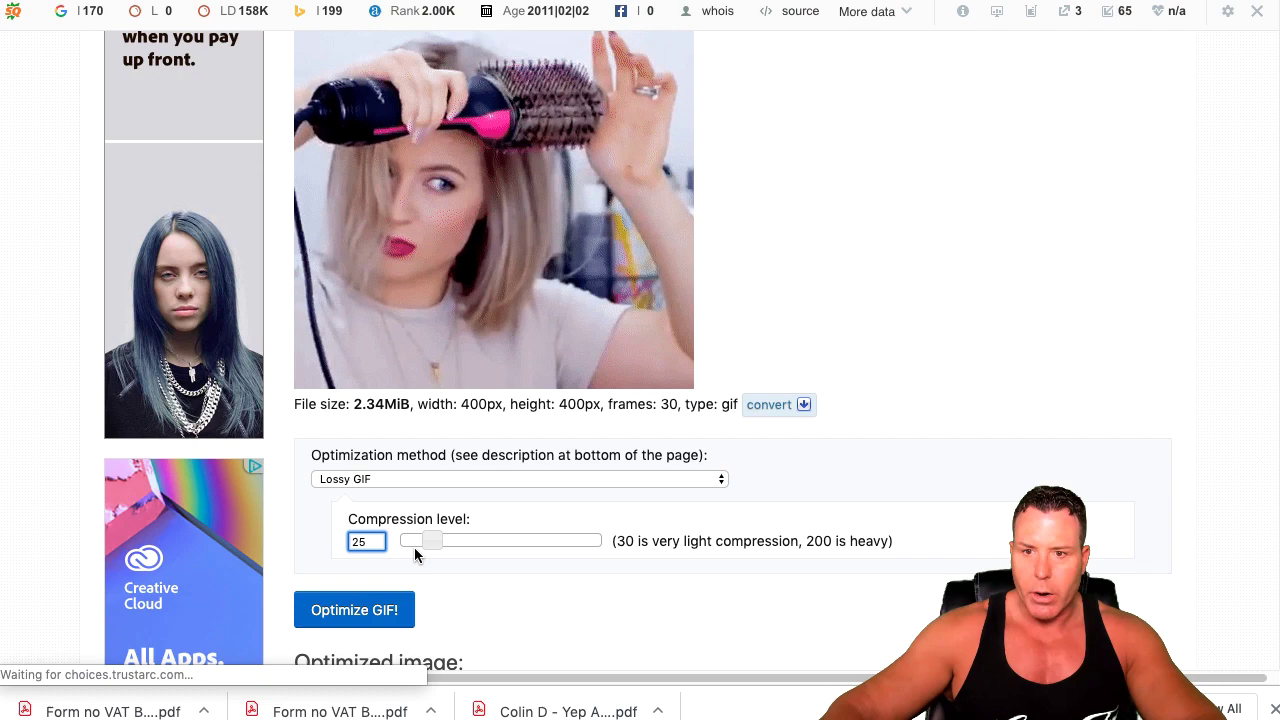
{"action": "left_click", "coordinate": [350, 608]}
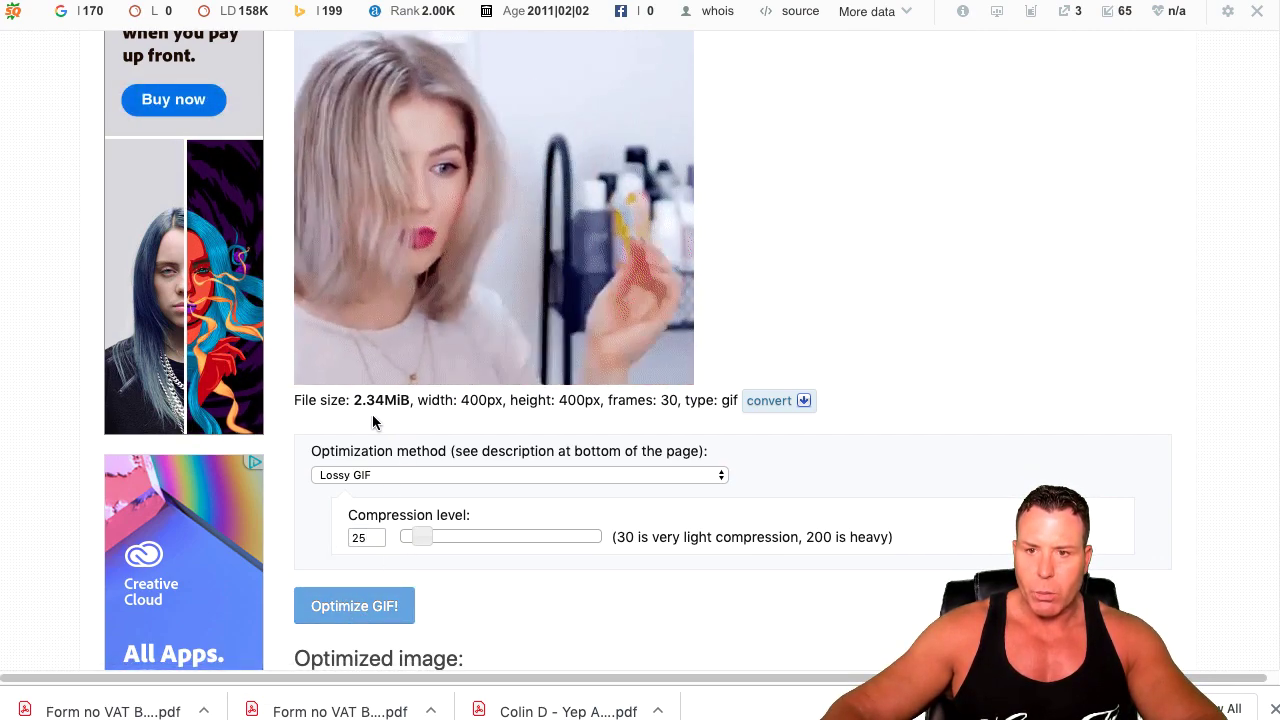
Copy the optimized GIF image to the clipboard
{"action": "scroll", "coordinate": [420, 420], "scroll_direction": "down", "scroll_amount": 5}
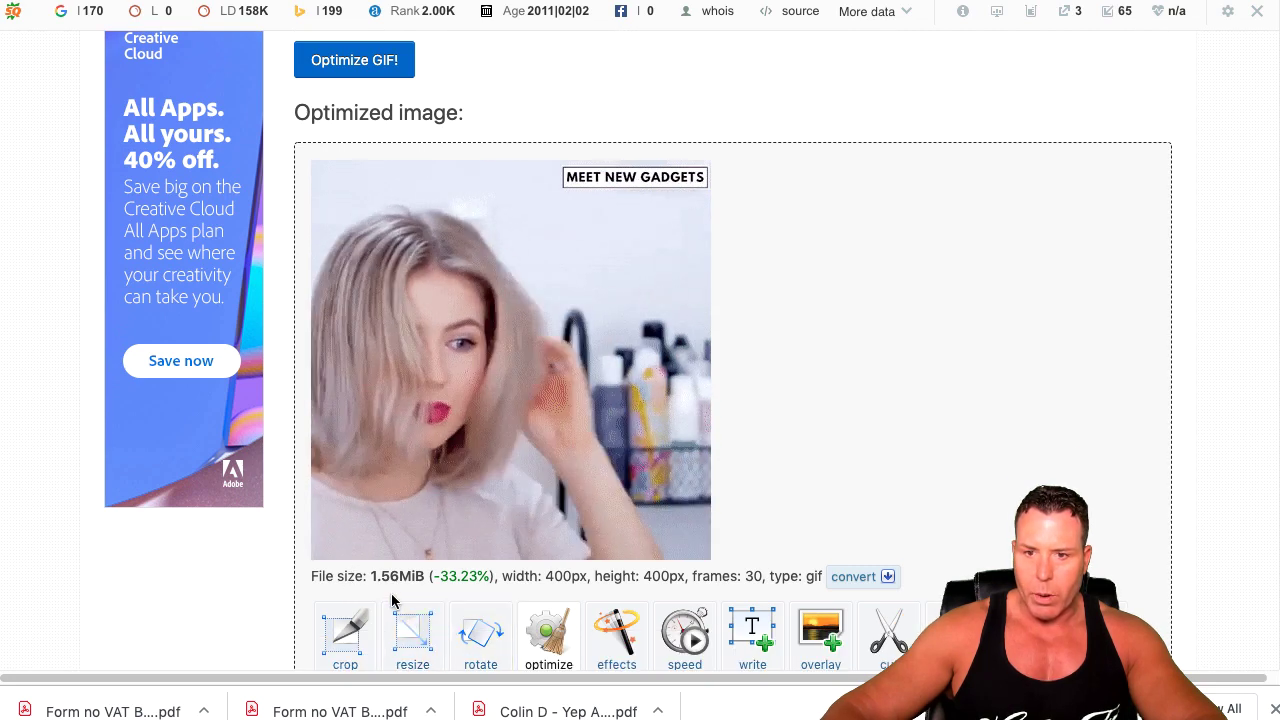
{"action": "scroll", "coordinate": [549, 594], "scroll_direction": "down", "scroll_amount": 1}
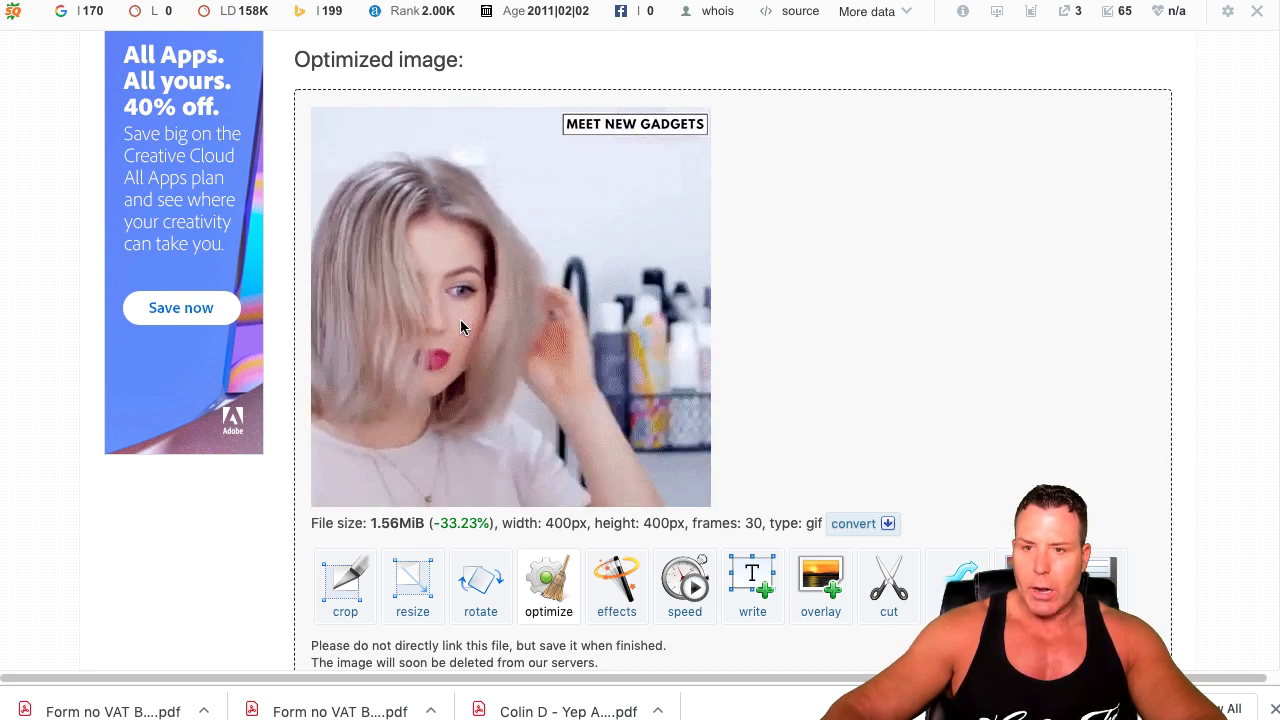
{"action": "scroll", "coordinate": [443, 335], "scroll_direction": "down", "scroll_amount": 1}
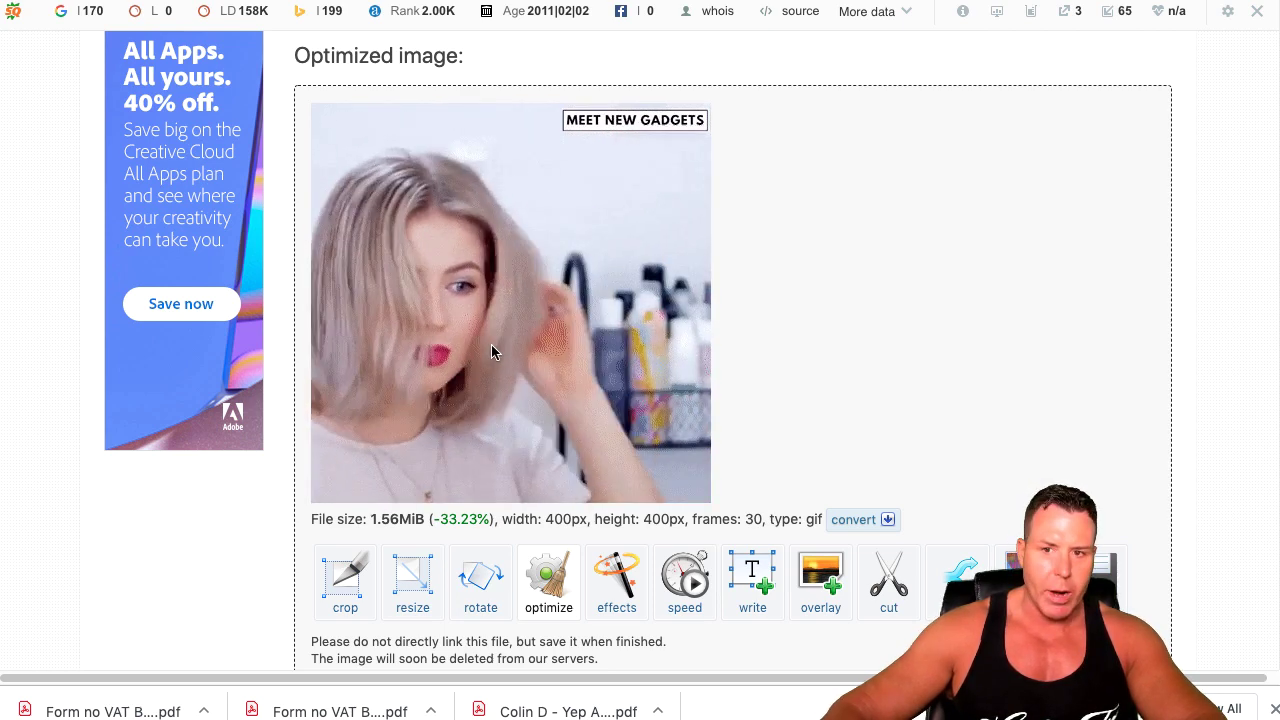
{"action": "right_click", "coordinate": [500, 347]}
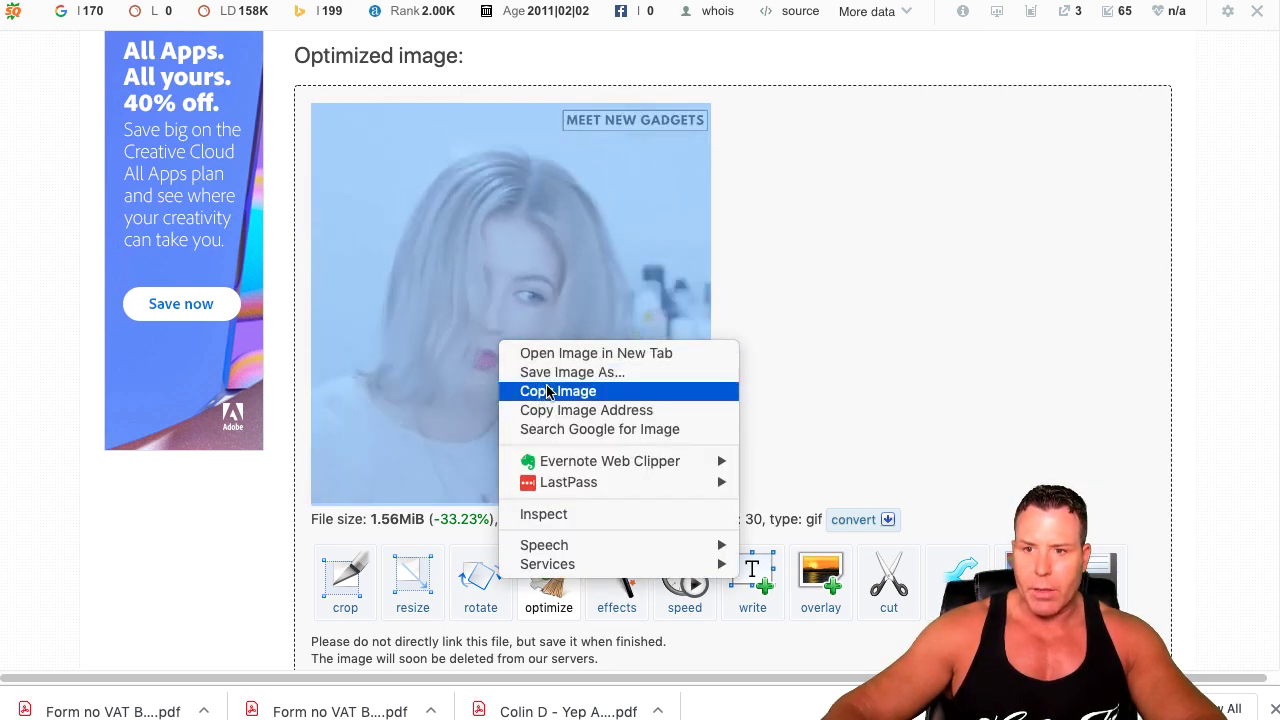
{"action": "left_click", "coordinate": [550, 391]}
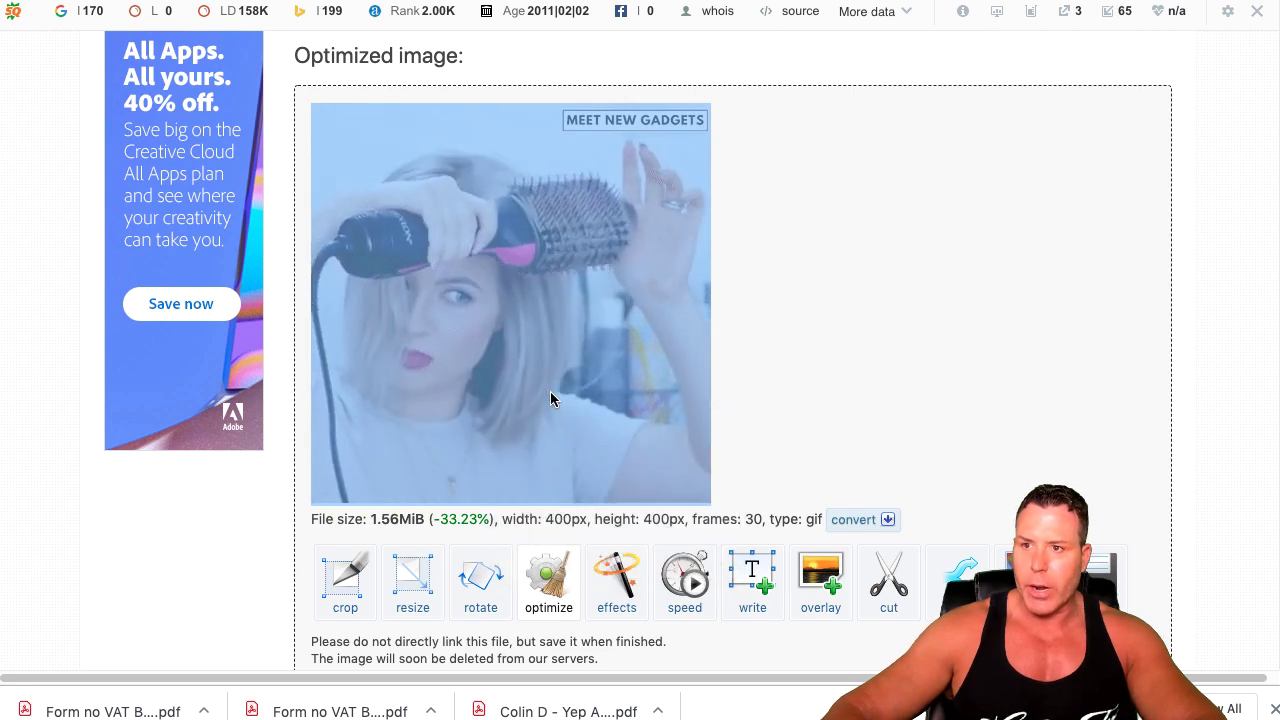
Copy the image address of the optimized GIF
{"action": "right_click", "coordinate": [544, 381]}
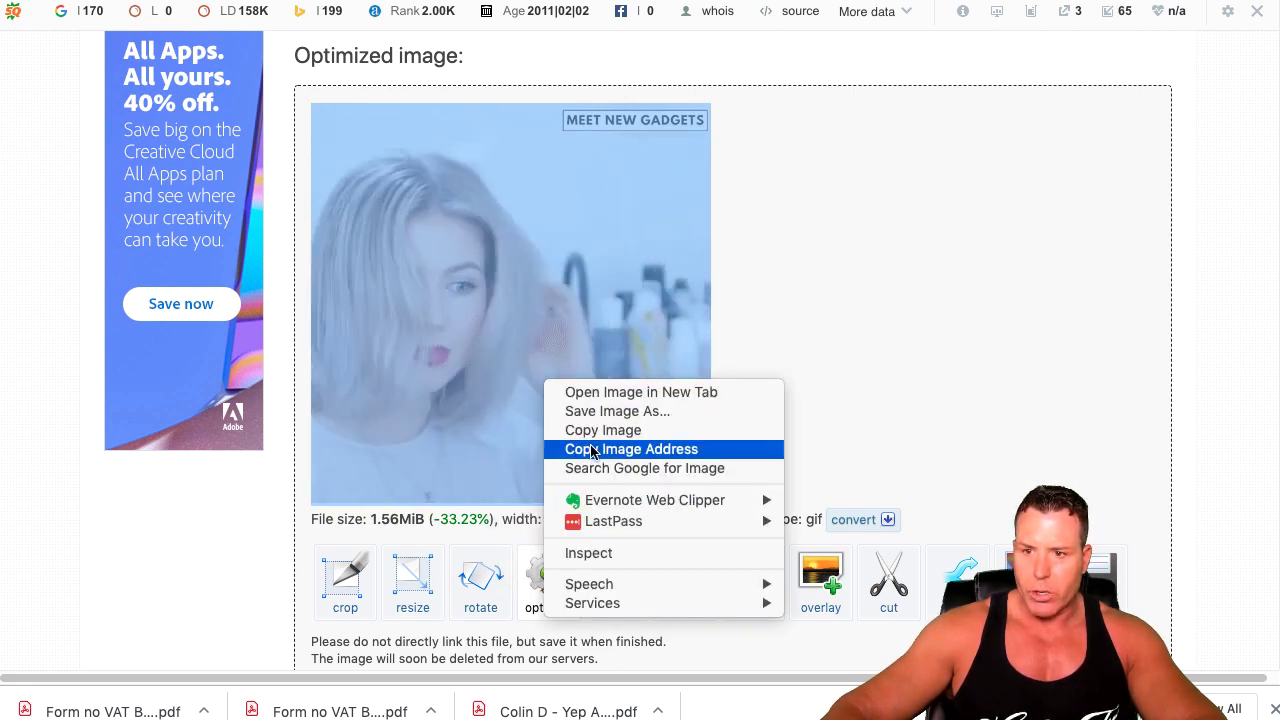
{"action": "left_click", "coordinate": [605, 452]}
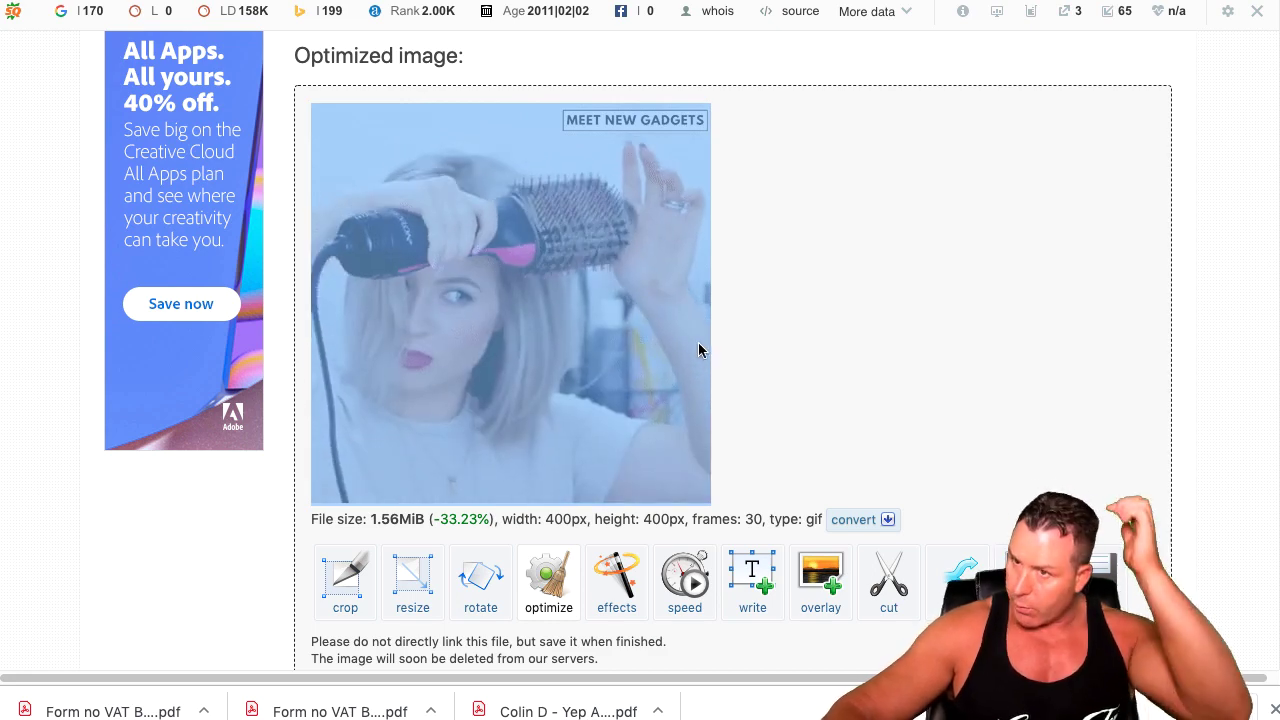
{"action": "scroll", "coordinate": [802, 212], "scroll_direction": "down", "scroll_amount": 1}
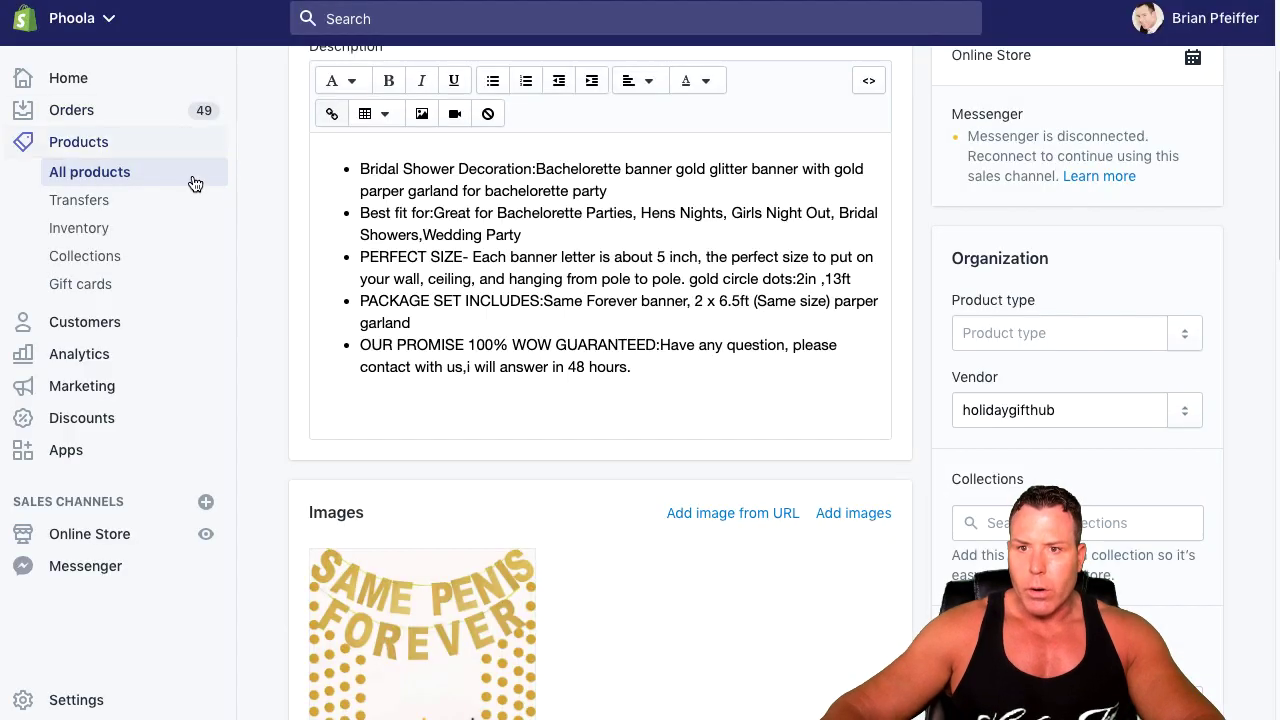
Switch to the Bachelorette Banner product in Shopify and insert the uploaded gold banner image below the description's bullet list at Large (480x480) size
{"action": "scroll", "coordinate": [268, 164], "scroll_direction": "up", "scroll_amount": 5}
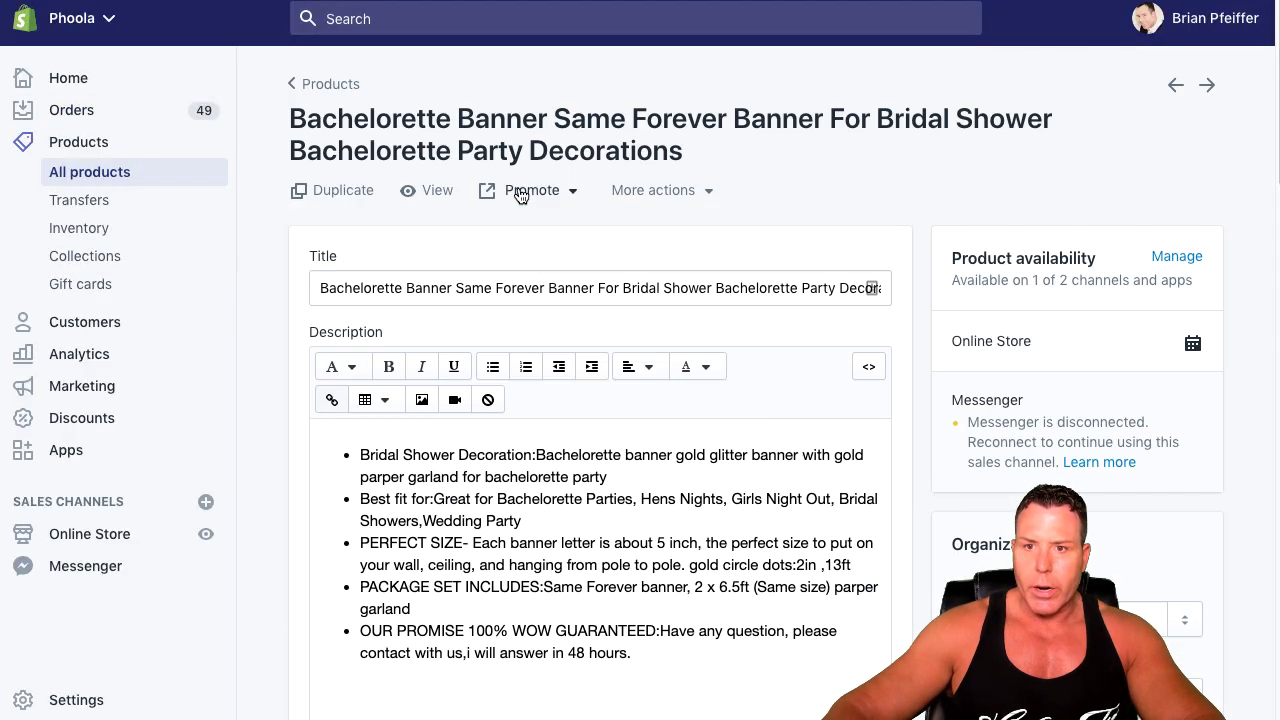
{"action": "scroll", "coordinate": [378, 147], "scroll_direction": "down", "scroll_amount": 1}
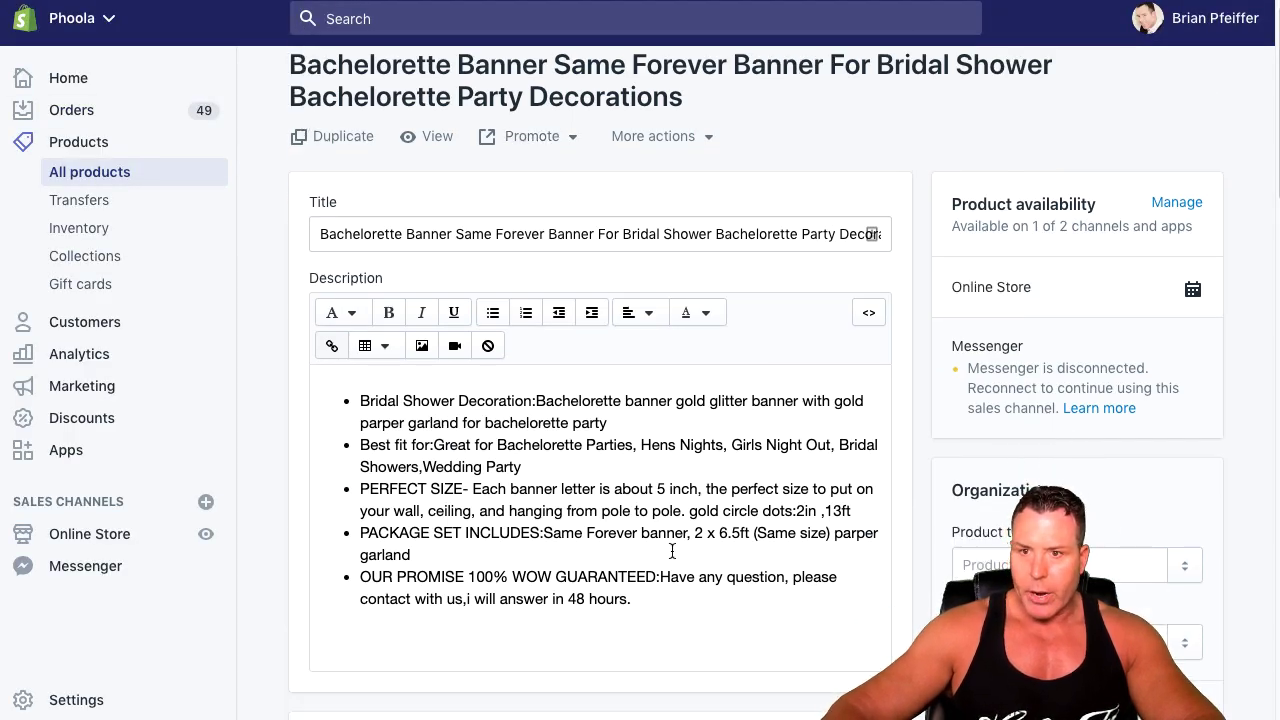
{"action": "scroll", "coordinate": [672, 551], "scroll_direction": "down", "scroll_amount": 3}
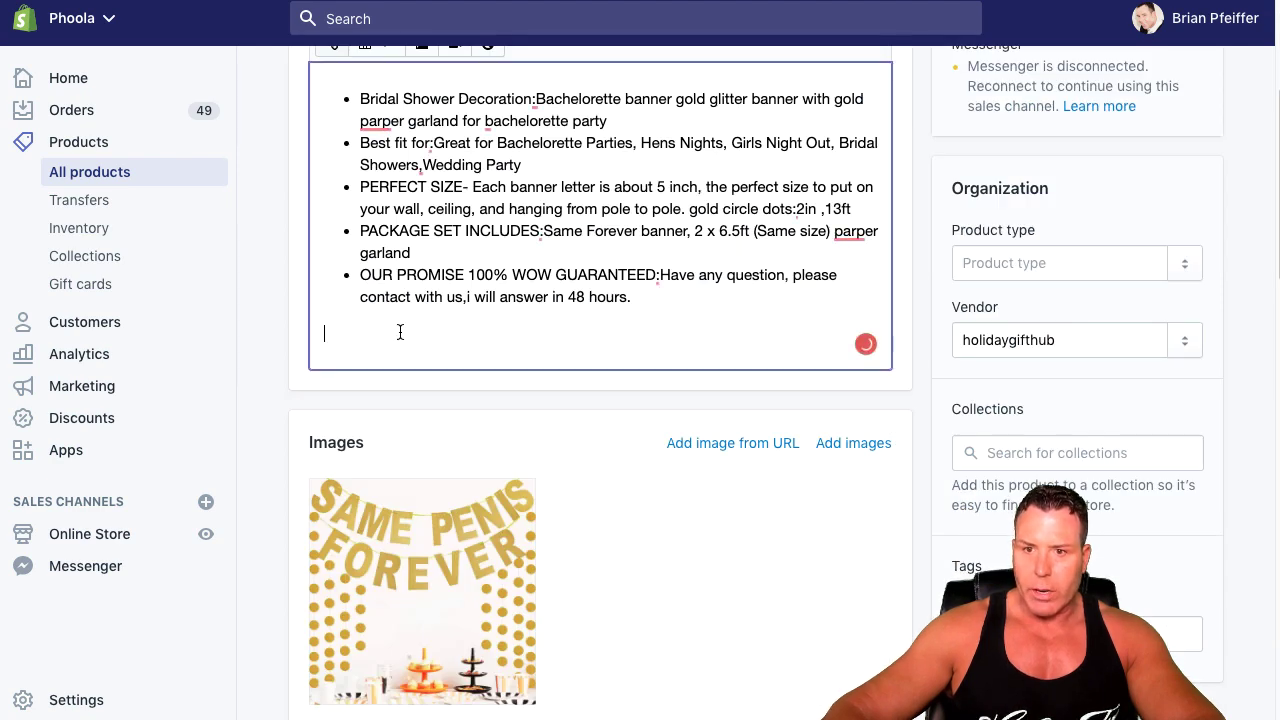
{"action": "scroll", "coordinate": [400, 332], "scroll_direction": "up", "scroll_amount": 3}
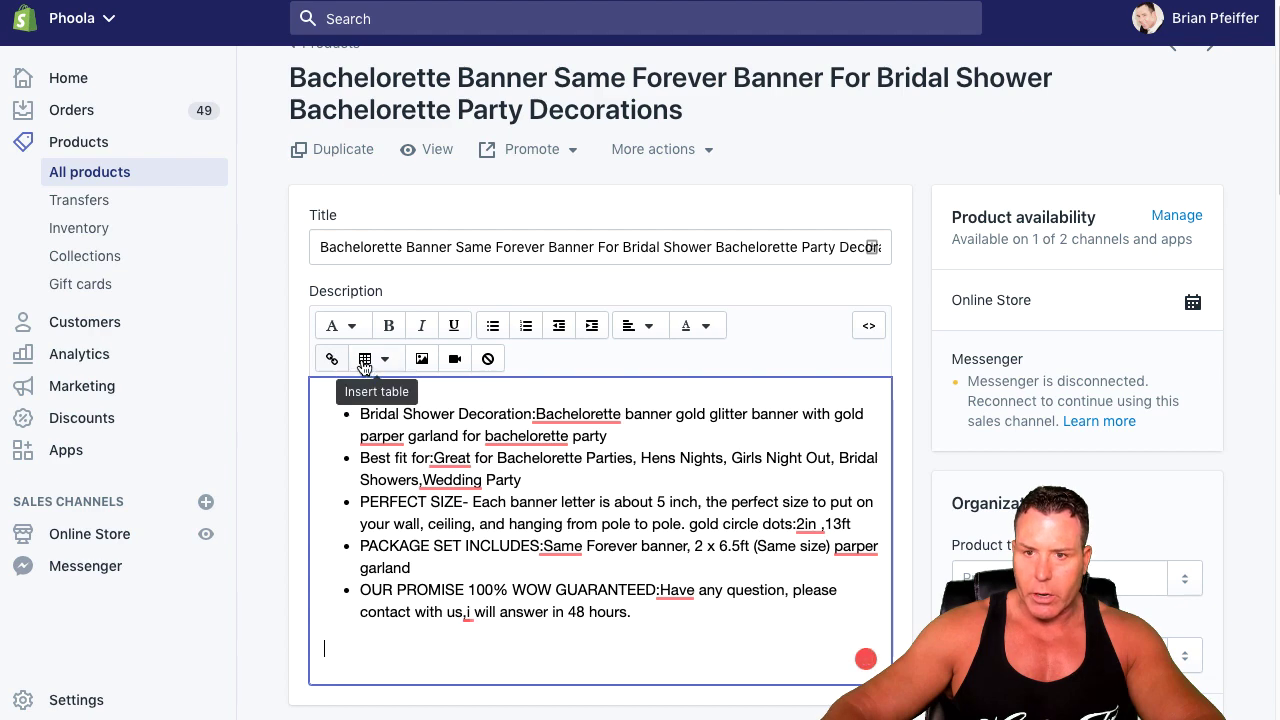
{"action": "left_click", "coordinate": [423, 360]}
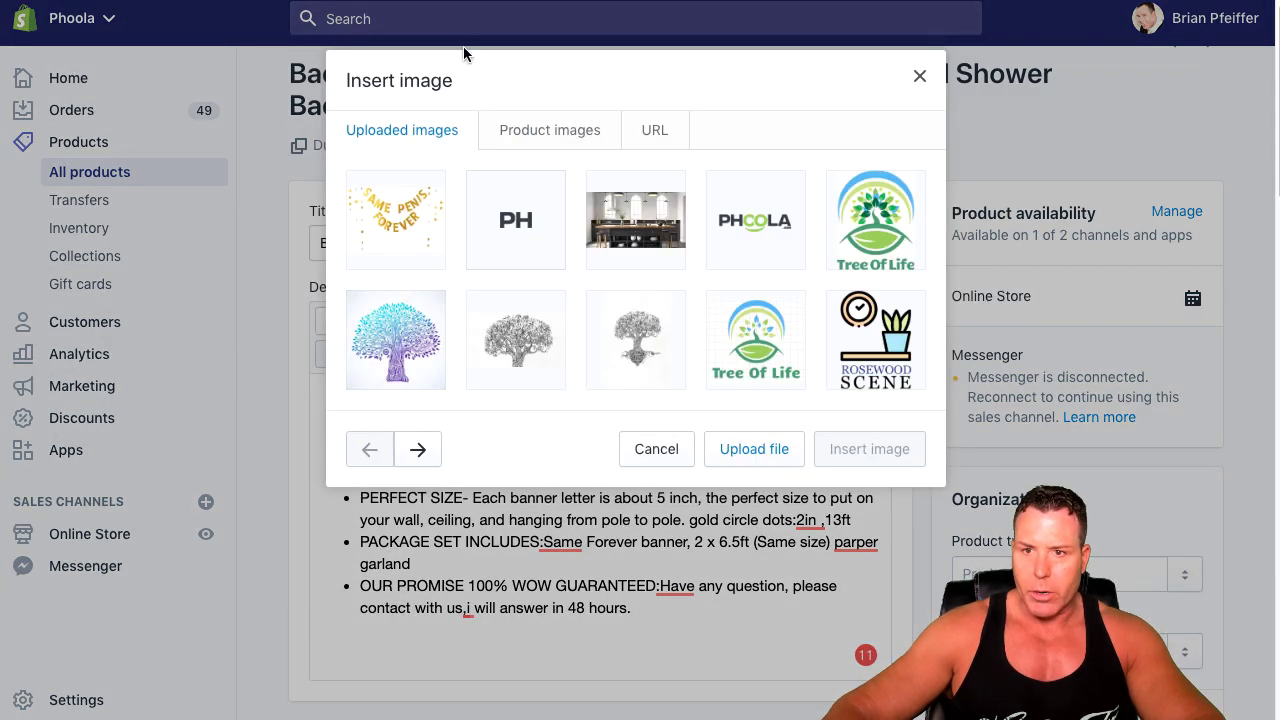
{"action": "left_click", "coordinate": [383, 215]}
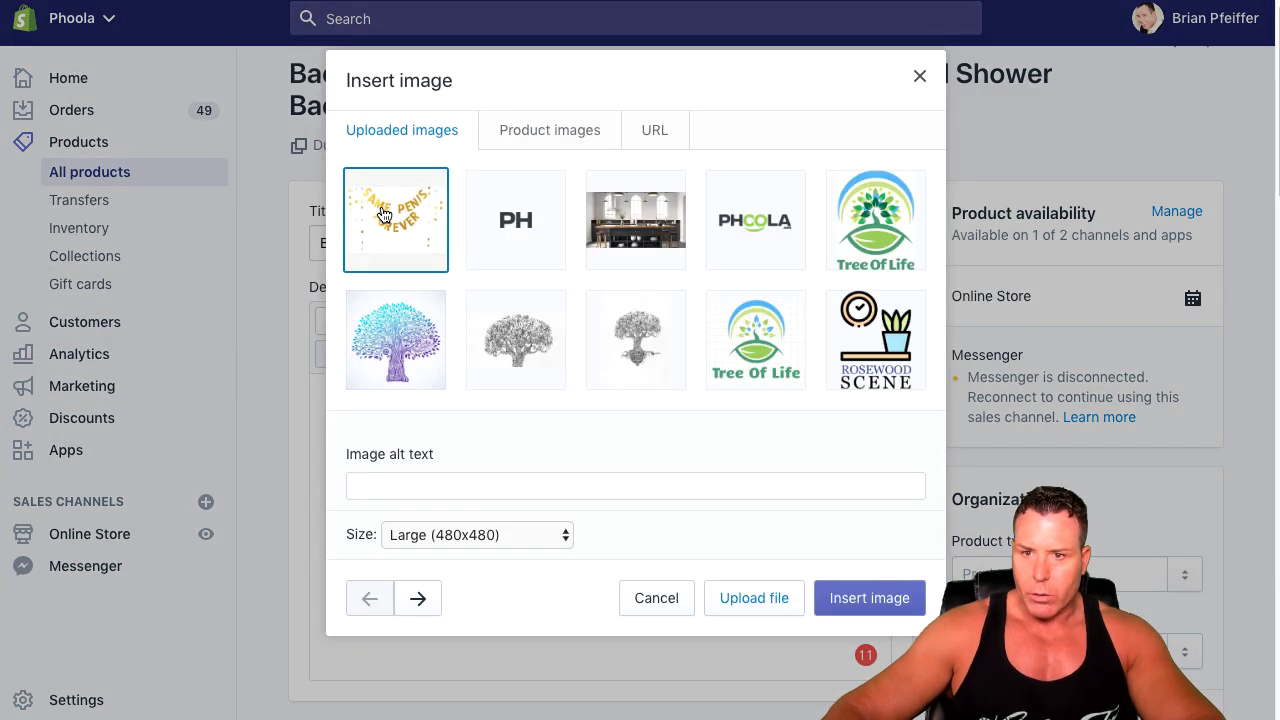
{"action": "left_click", "coordinate": [830, 598]}
{"action": "scroll", "coordinate": [750, 465], "scroll_direction": "down", "scroll_amount": 3}
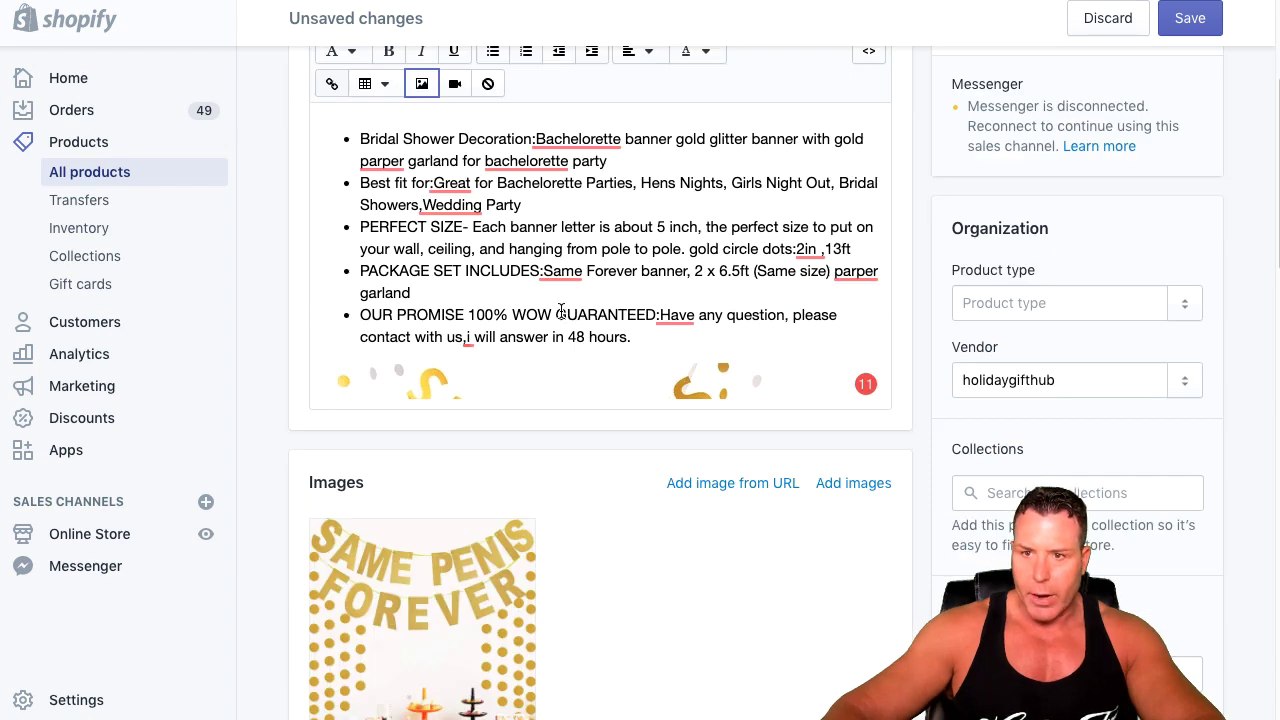
{"action": "scroll", "coordinate": [561, 311], "scroll_direction": "up", "scroll_amount": 1}
{"action": "left_click", "coordinate": [573, 440]}
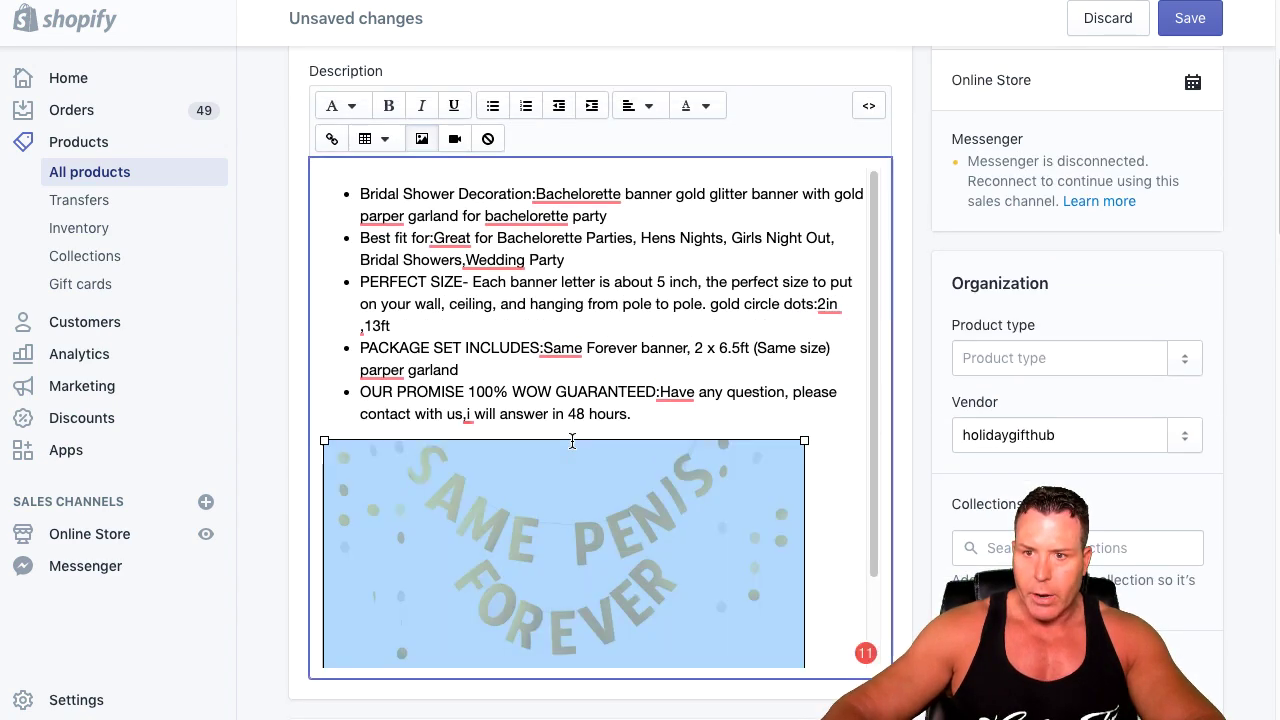
{"action": "scroll", "coordinate": [733, 402], "scroll_direction": "up", "scroll_amount": 1}
{"action": "scroll", "coordinate": [733, 402], "scroll_direction": "down", "scroll_amount": 1}
{"action": "scroll", "coordinate": [800, 300], "scroll_direction": "up", "scroll_amount": 1}
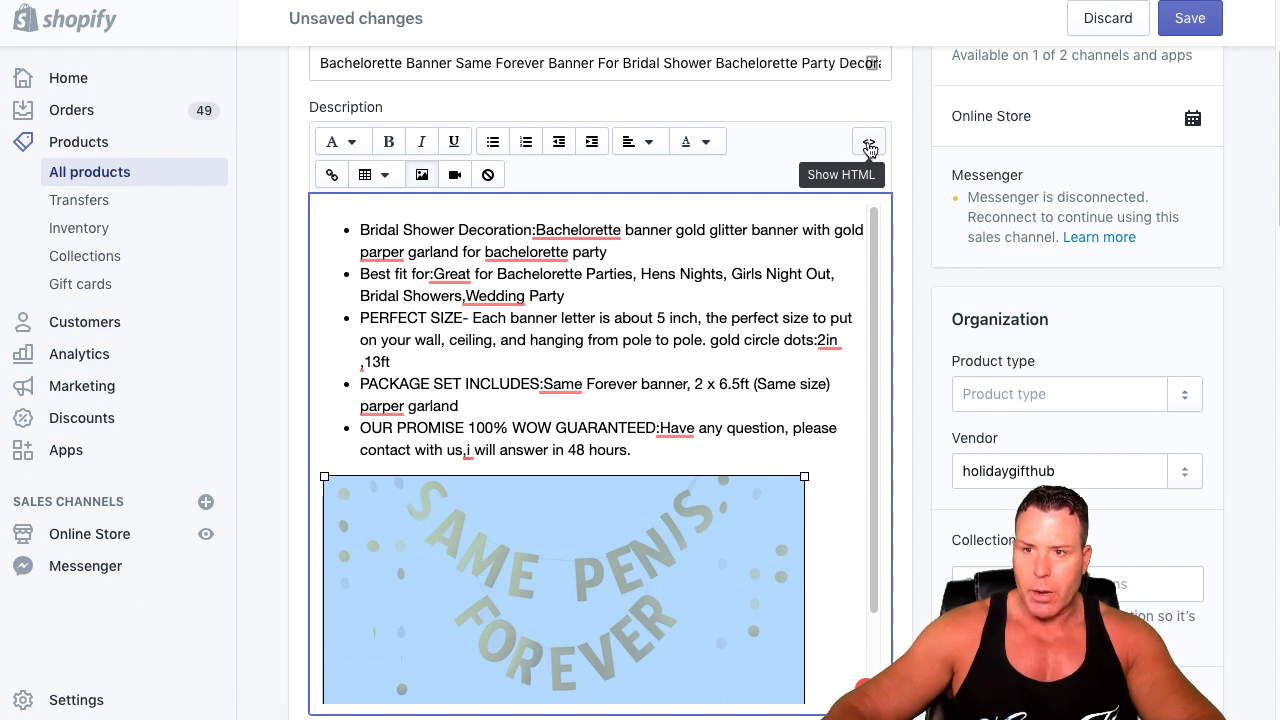
{"action": "left_click", "coordinate": [869, 146]}
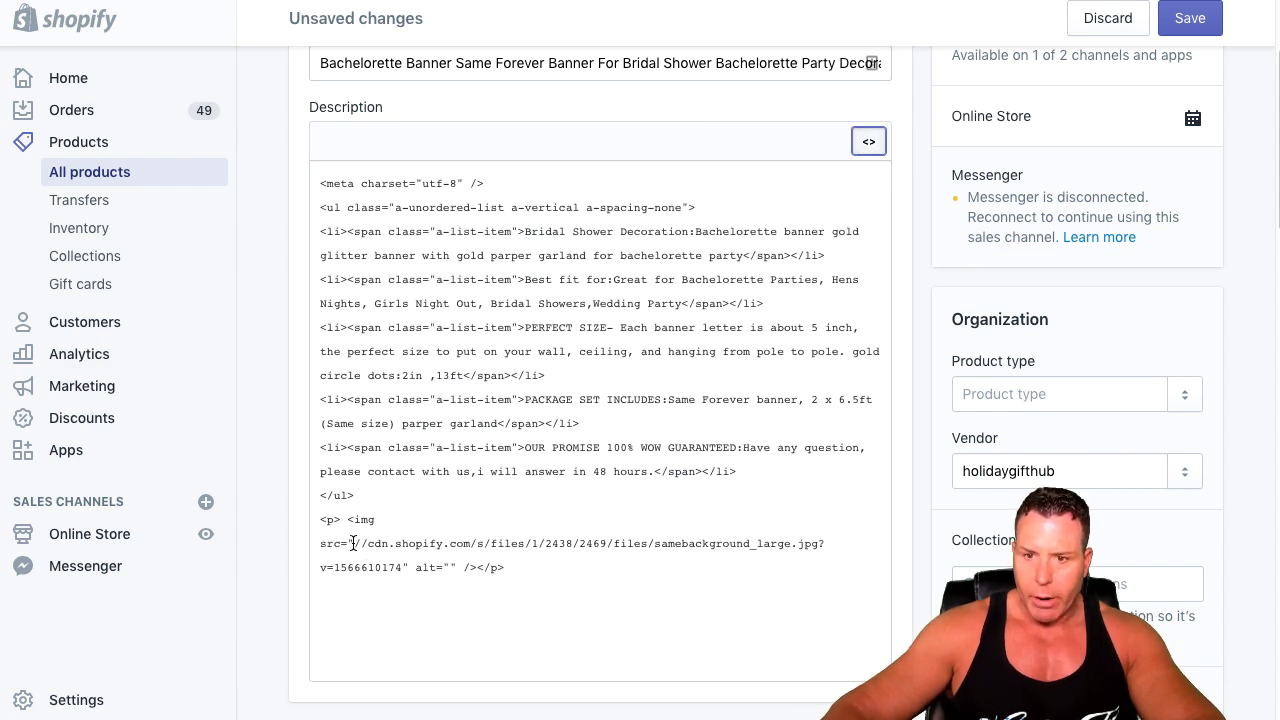
{"action": "left_click_drag", "start_coordinate": [363, 543], "coordinate": [372, 553]}
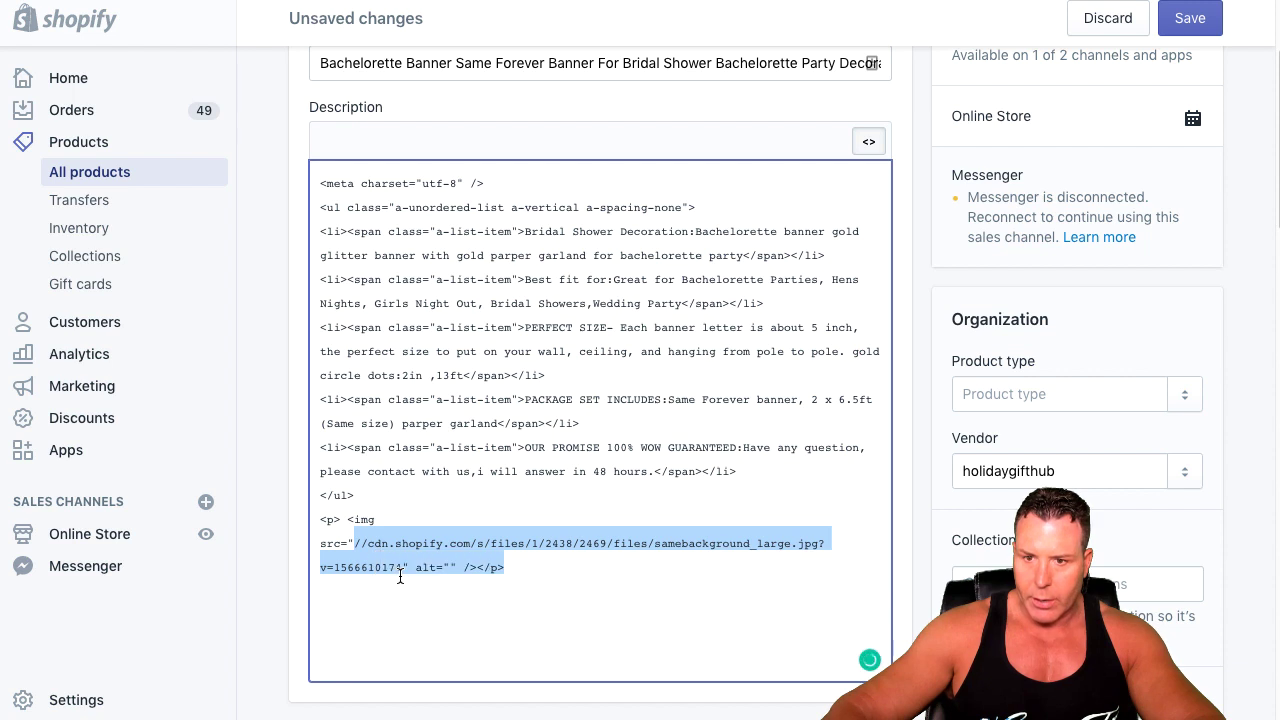
{"action": "right_click", "coordinate": [385, 546]}
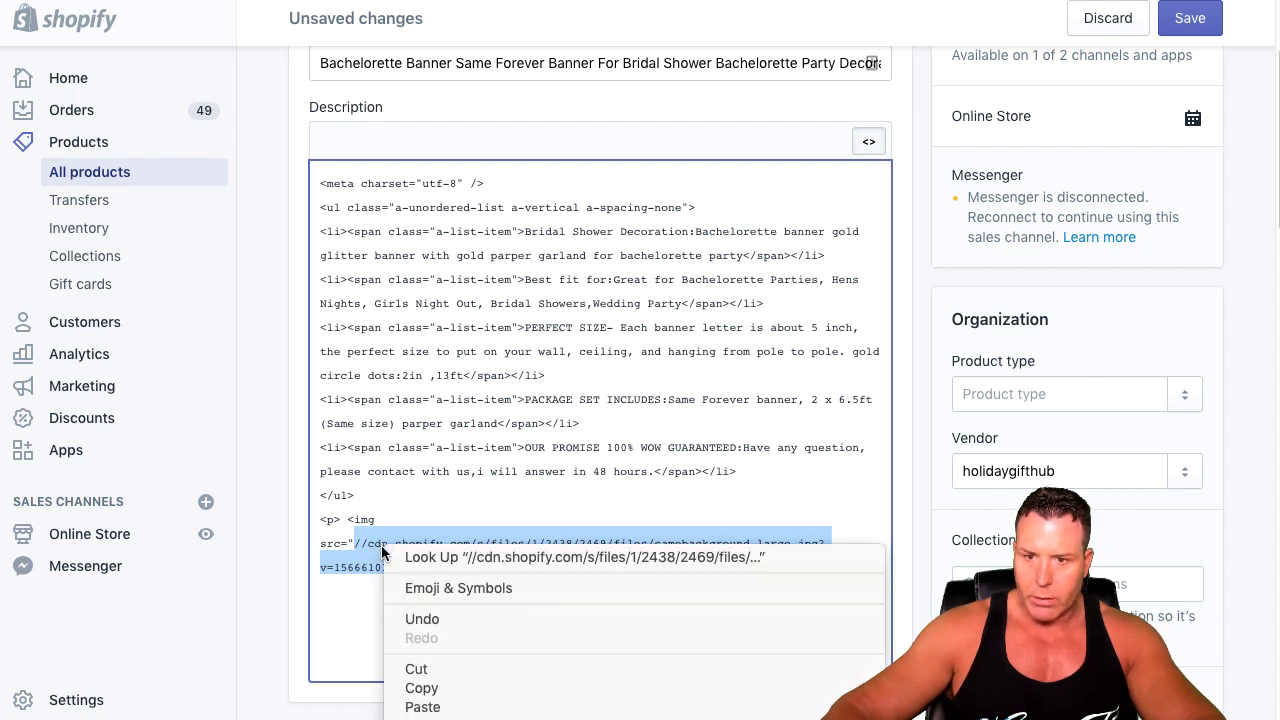
{"action": "left_click", "coordinate": [421, 706]}
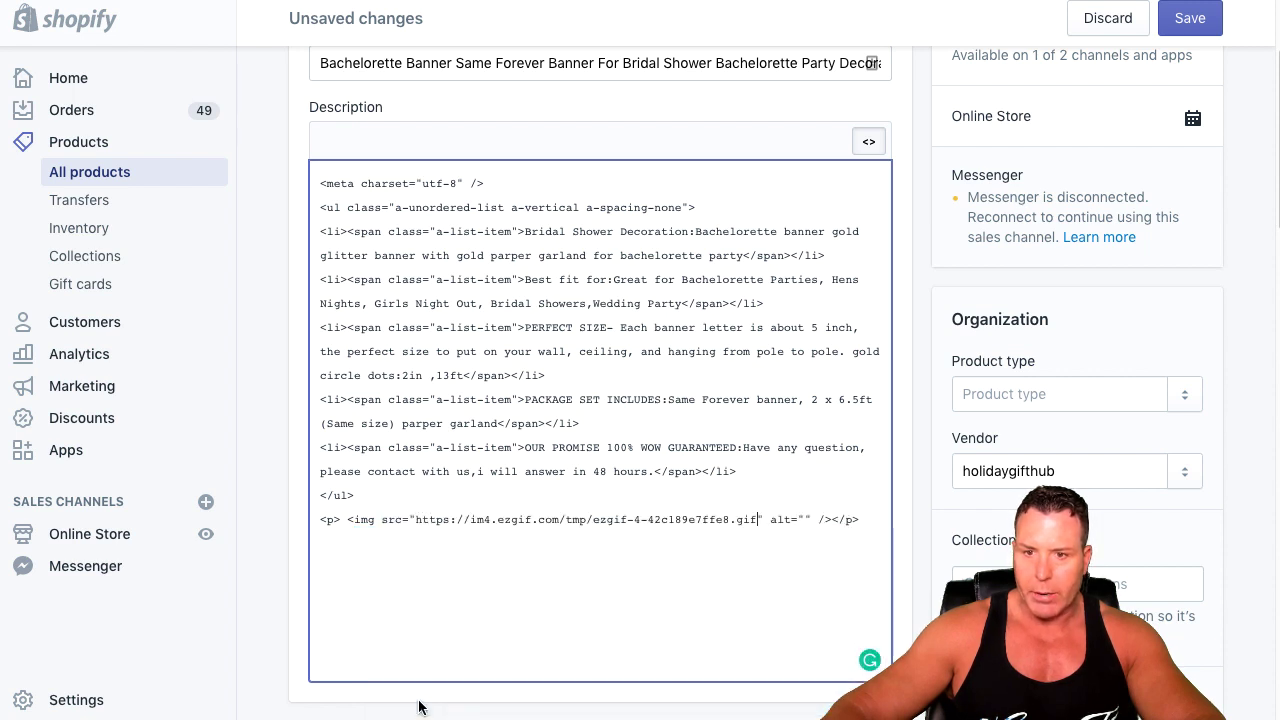
{"action": "left_click", "coordinate": [1182, 24]}
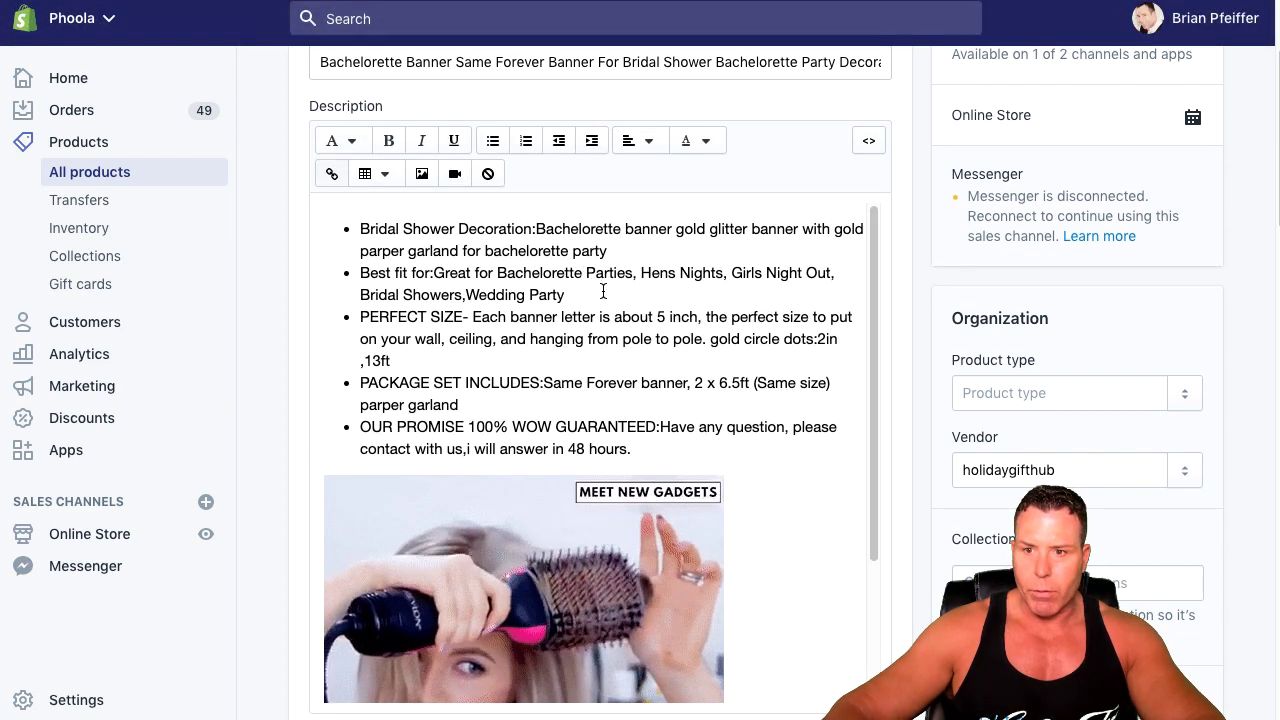
Review the animated GIF below the description's bullet list and delete it from the description
{"action": "scroll", "coordinate": [610, 380], "scroll_direction": "down", "scroll_amount": 5}
{"action": "scroll", "coordinate": [553, 474], "scroll_direction": "up", "scroll_amount": 4}
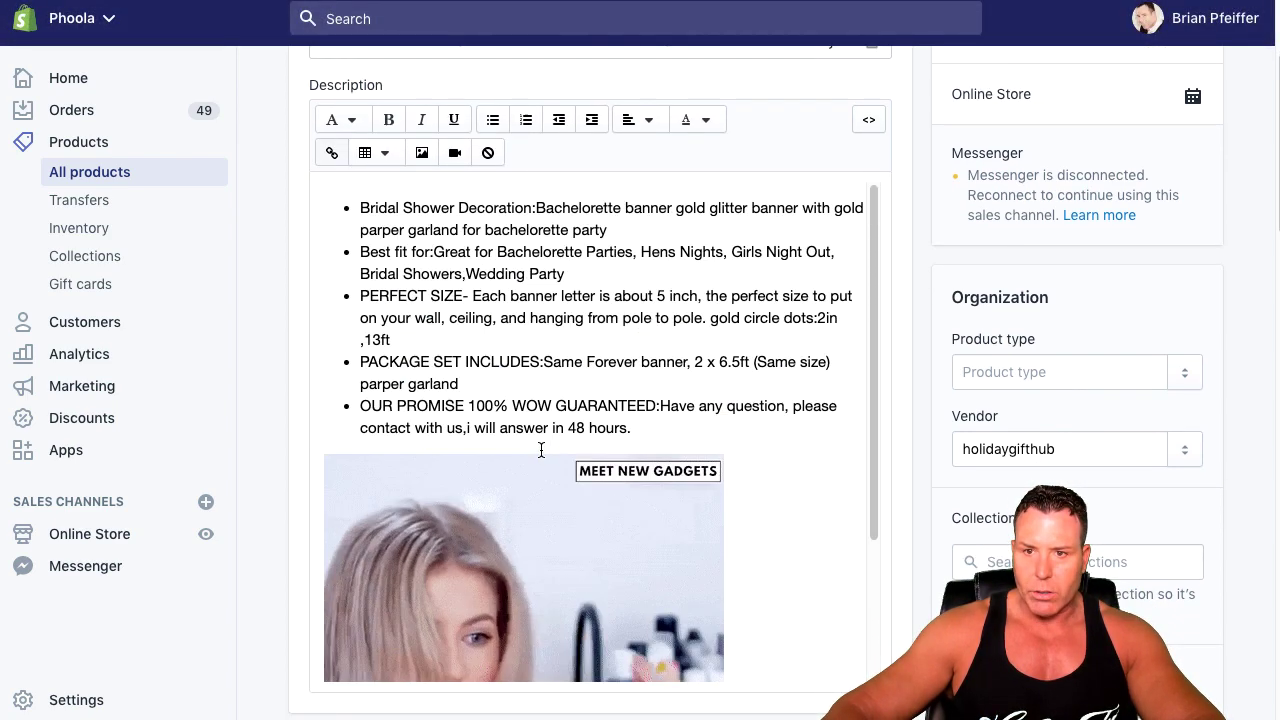
{"action": "scroll", "coordinate": [482, 406], "scroll_direction": "down", "scroll_amount": 1}
{"action": "scroll", "coordinate": [482, 406], "scroll_direction": "down", "scroll_amount": 3}
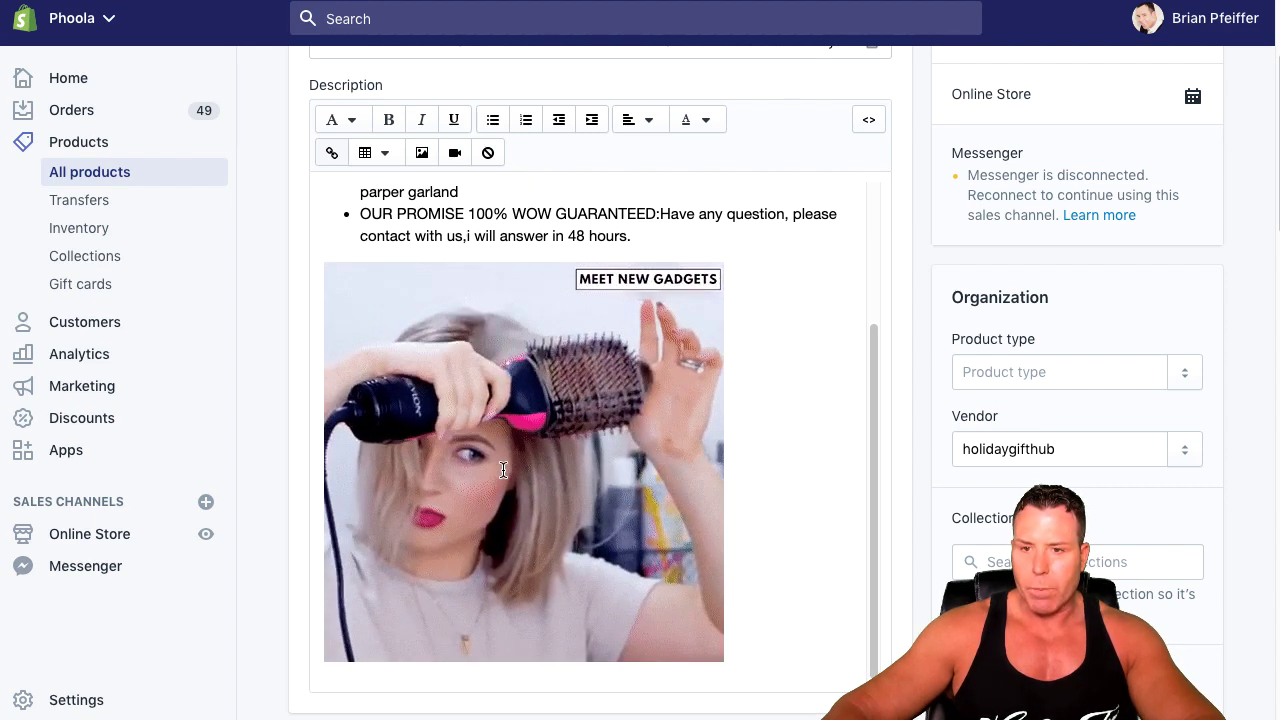
{"action": "scroll", "coordinate": [506, 343], "scroll_direction": "up", "scroll_amount": 3}
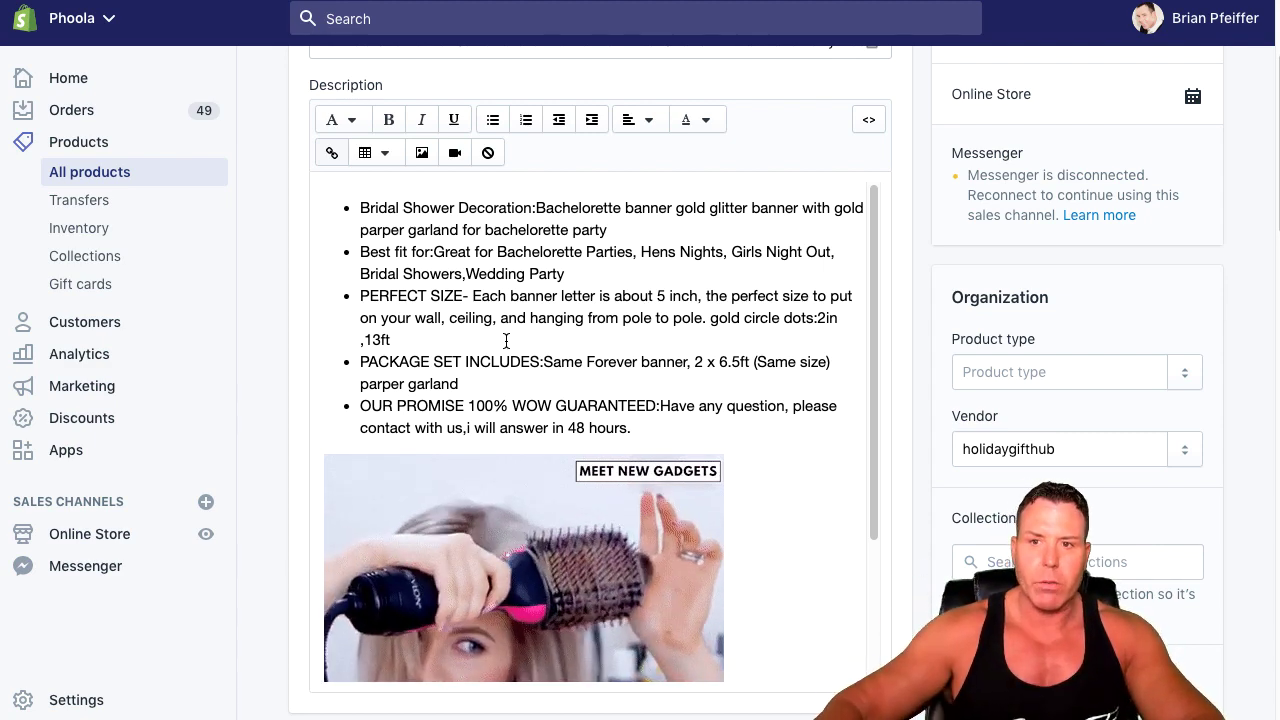
{"action": "scroll", "coordinate": [602, 433], "scroll_direction": "down", "scroll_amount": 1}
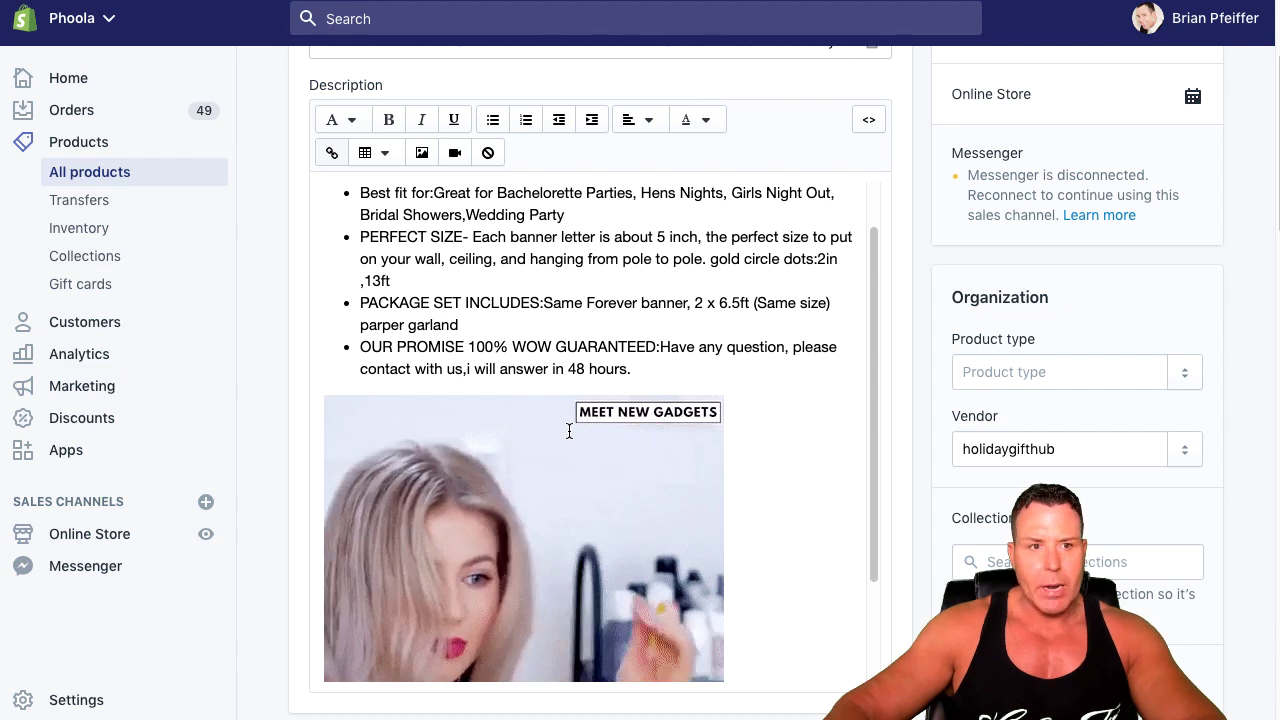
{"action": "scroll", "coordinate": [520, 434], "scroll_direction": "down", "scroll_amount": 2}
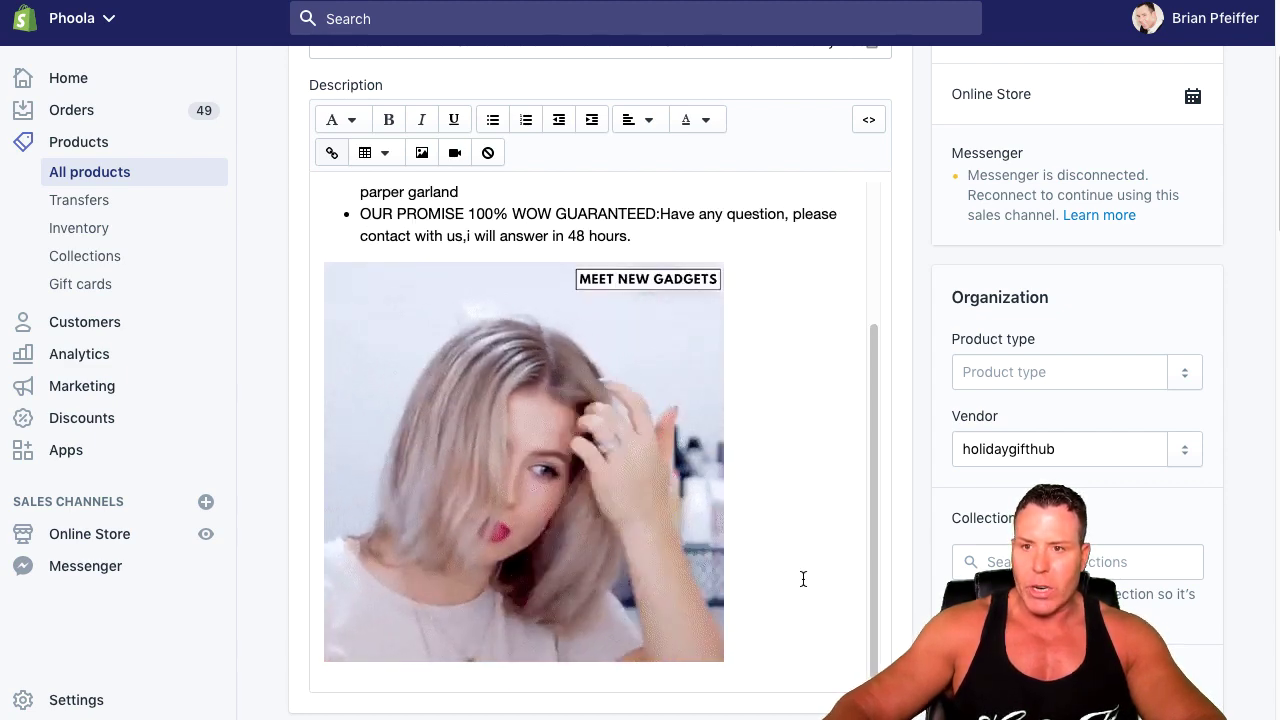
{"action": "left_click", "coordinate": [543, 429]}
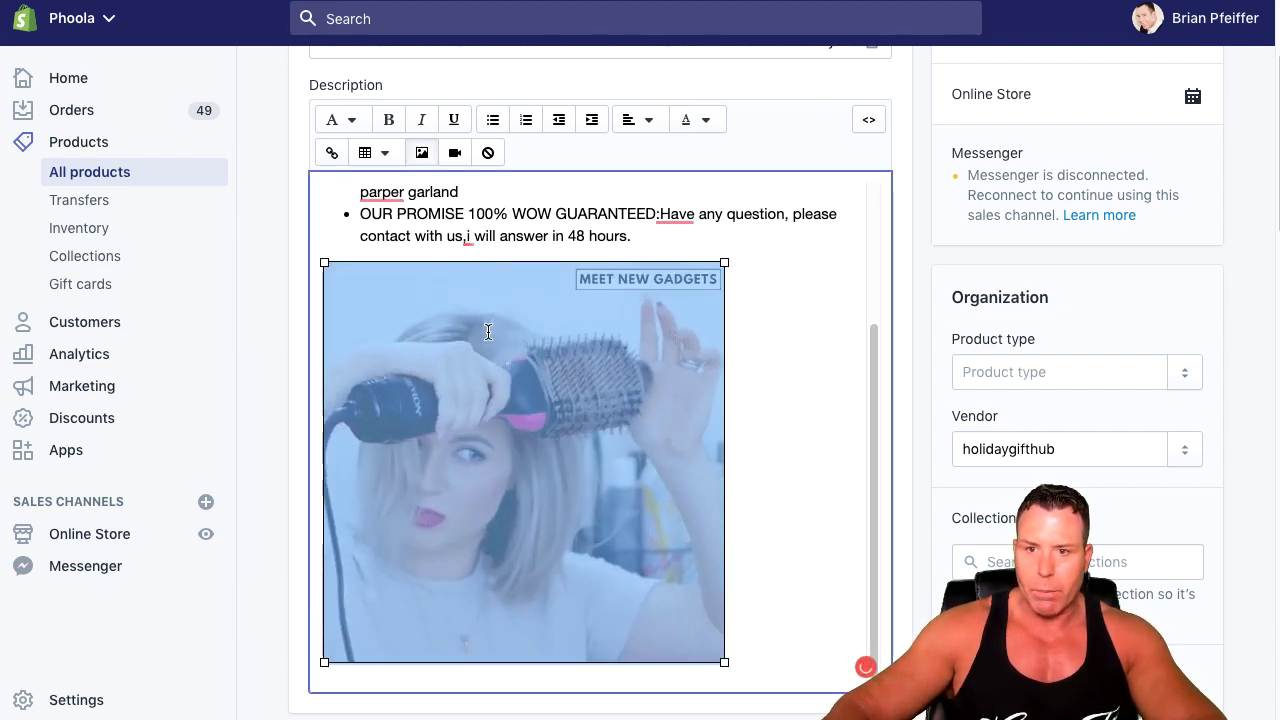
{"action": "key", "text": "BackSpace"}
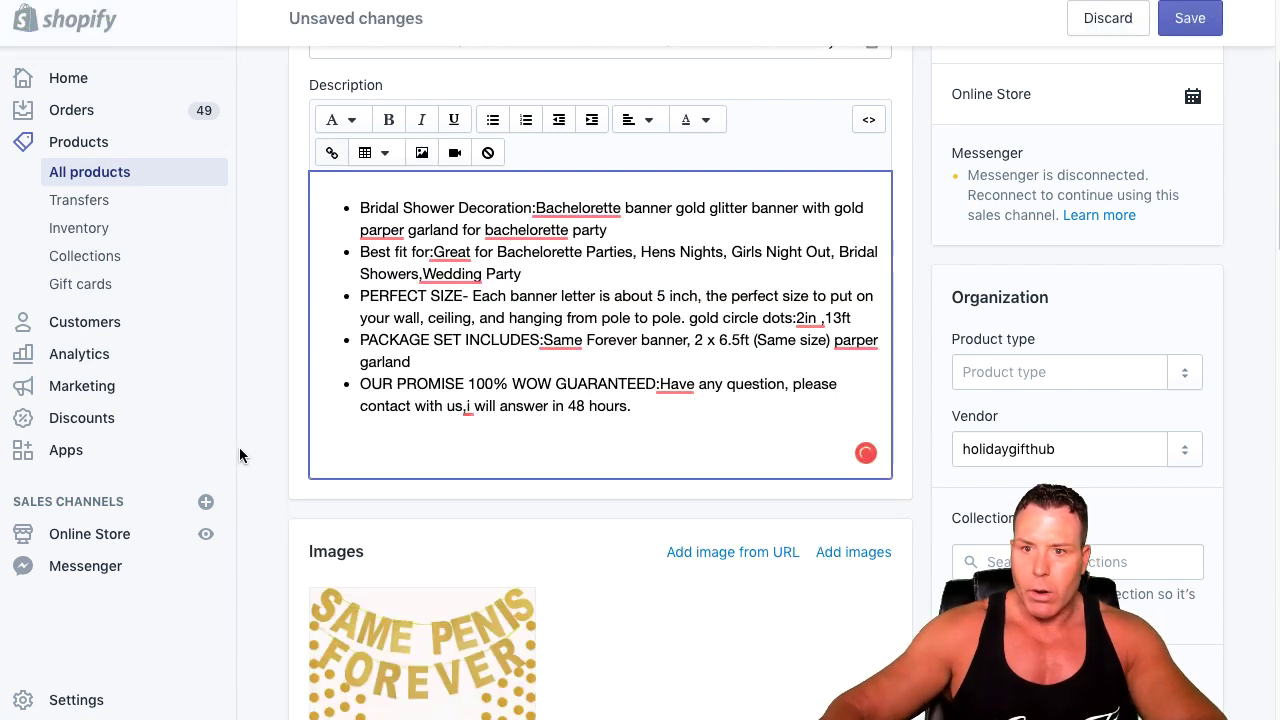